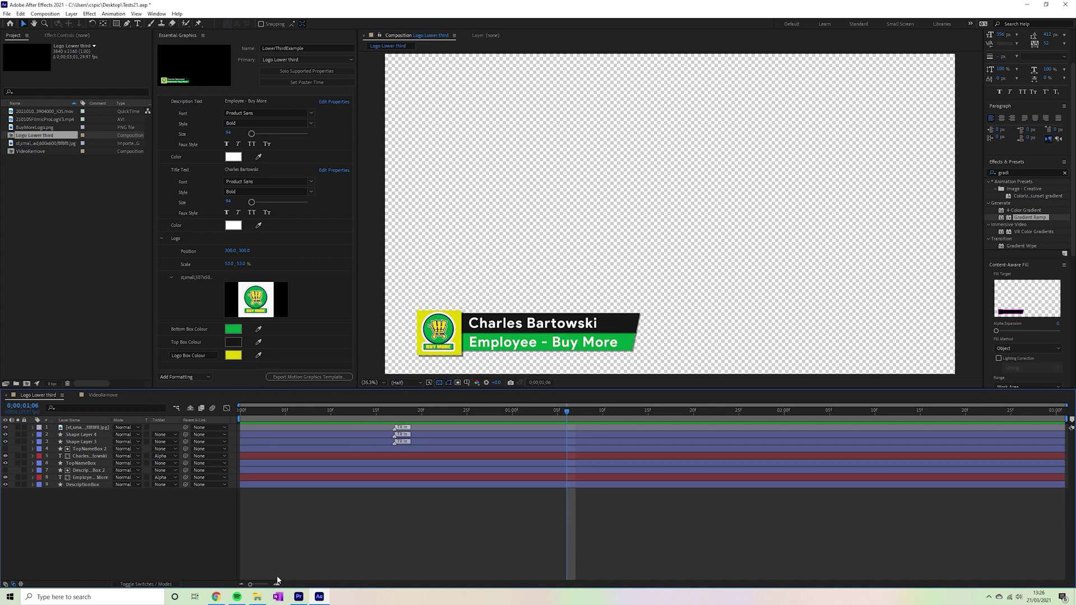
Step: Switch to Premiere Pro and play back the first lower third in the DSCF7208 sequence
click(299, 597)
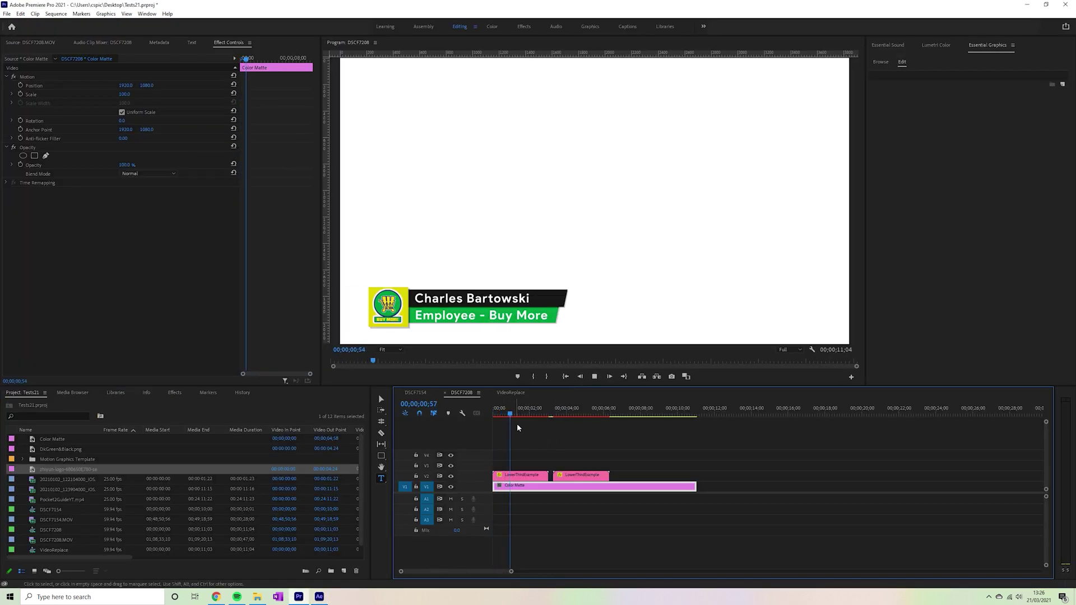
key(space)
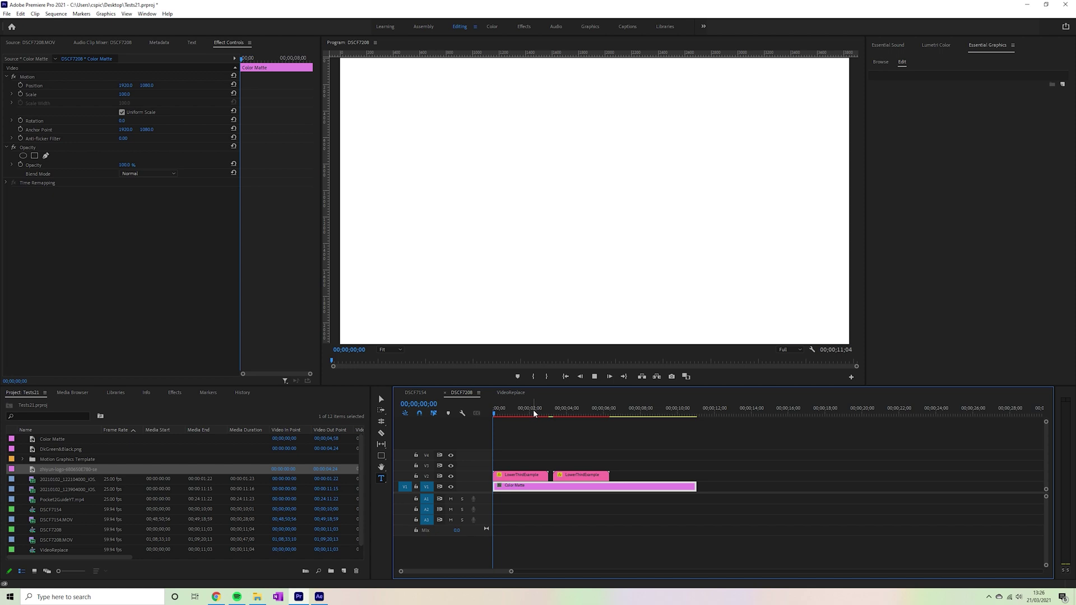
key(space)
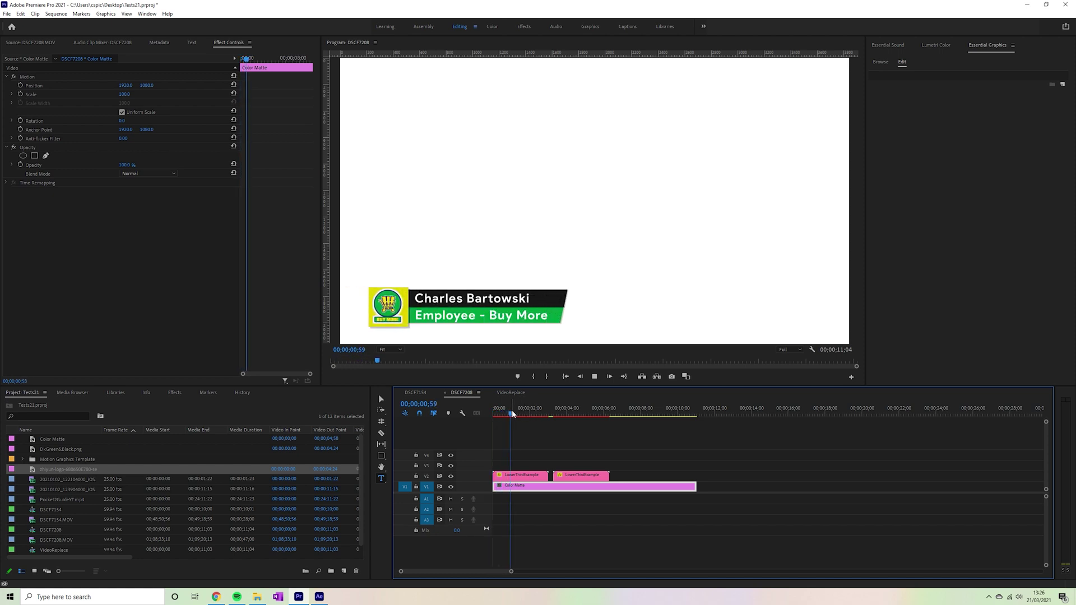
key(space)
Step: Select the second LowerThirdExample clip, with the playhead over it, and show its logo and box colour properties
drag(533, 413, 569, 415)
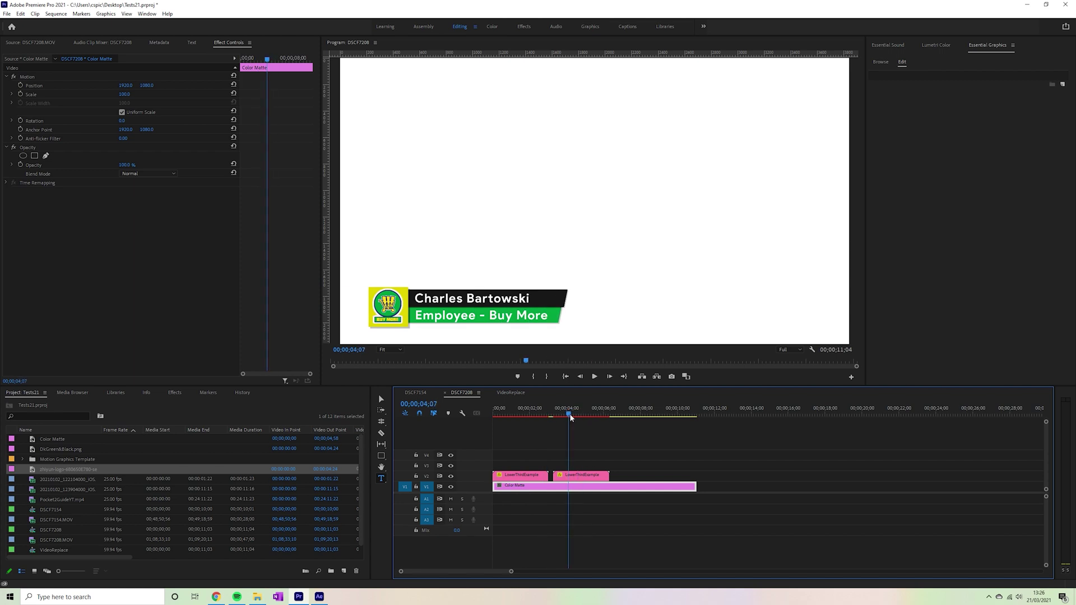
click(579, 479)
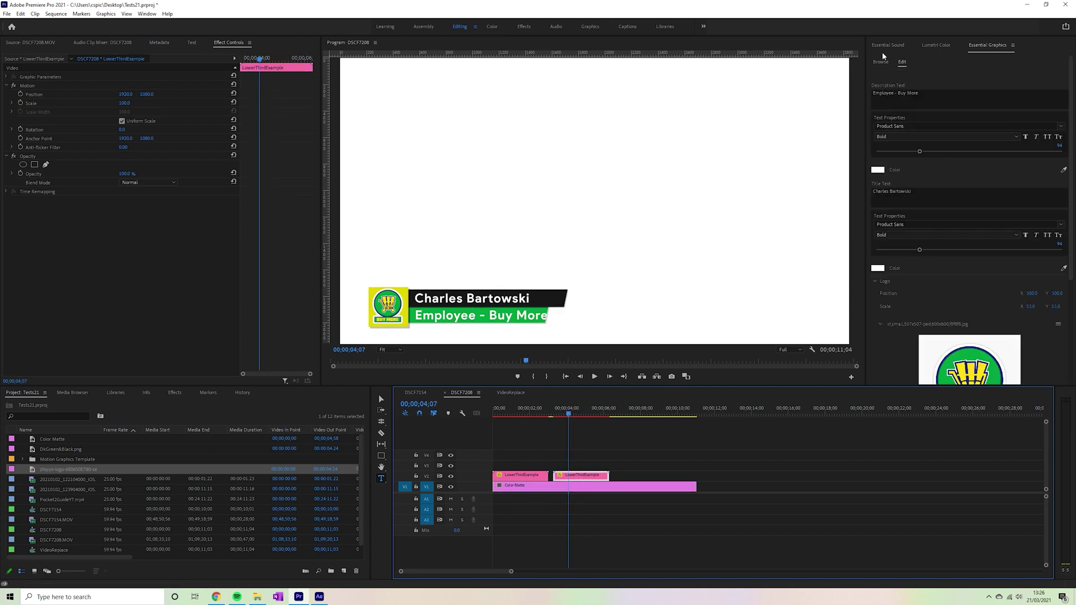
scroll(979, 189, down, 5)
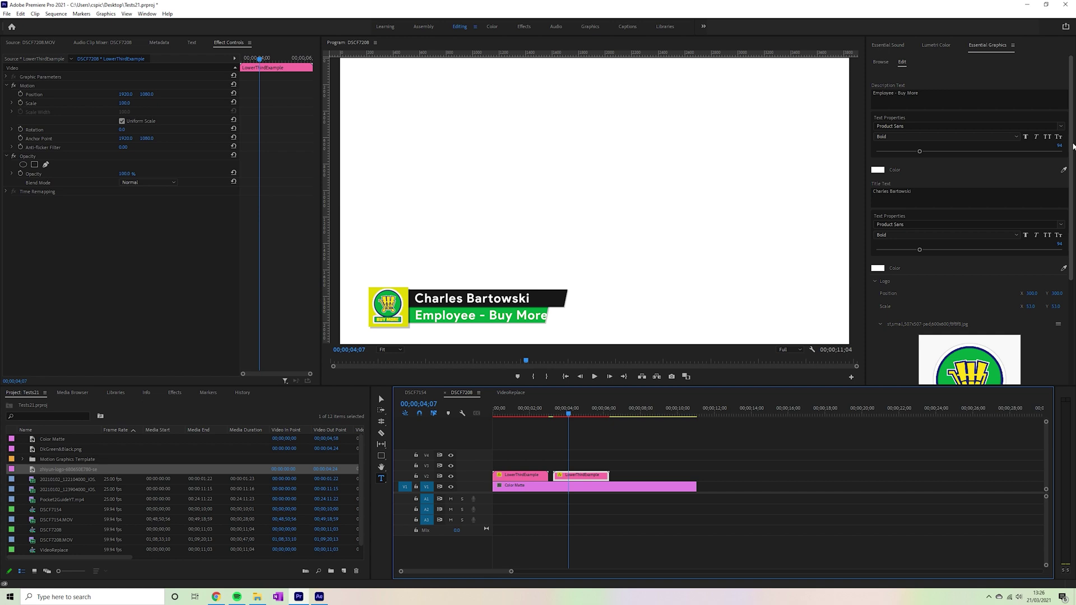
click(154, 16)
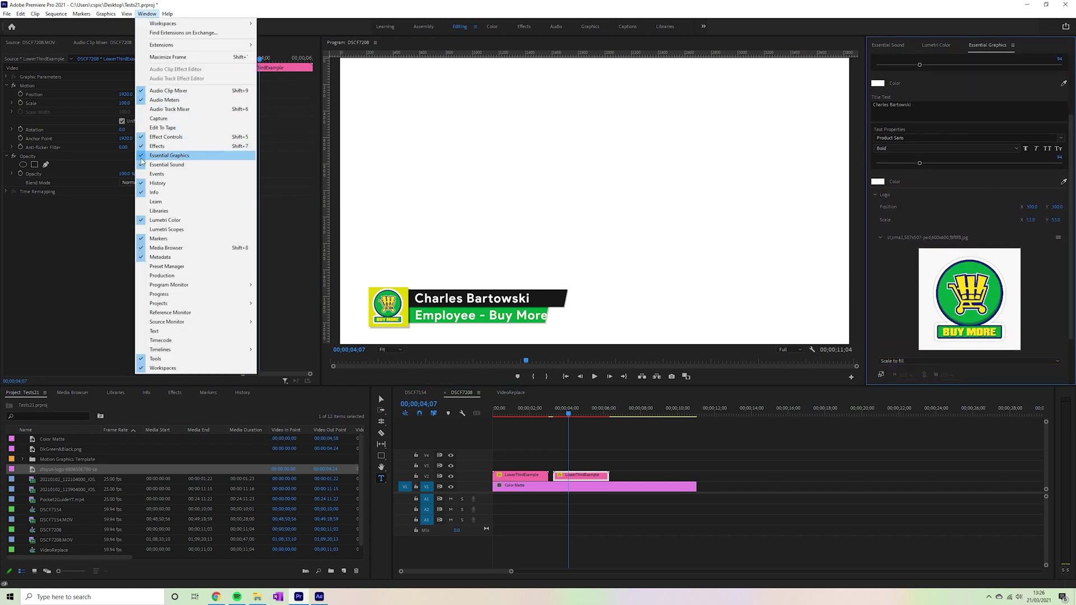
click(789, 13)
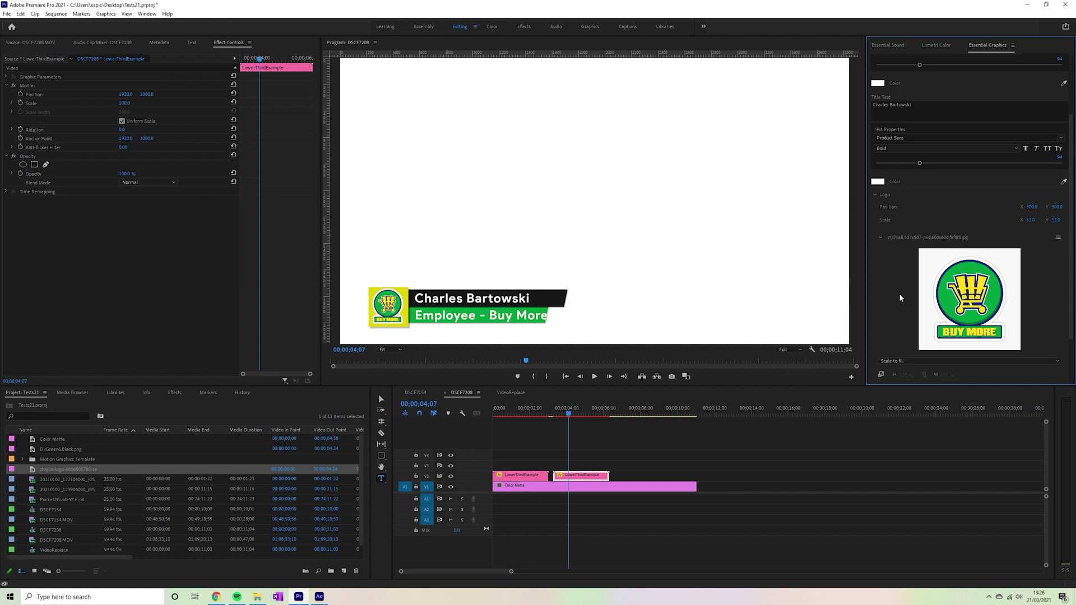
scroll(899, 294, down, 4)
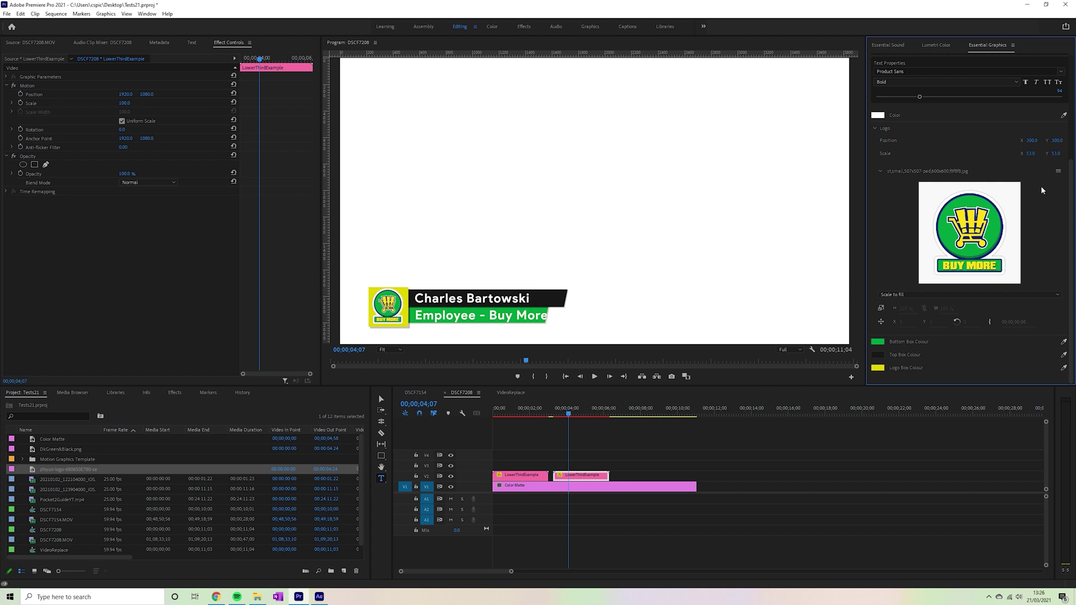
Step: Replace the Buy More logo in the second lower third with the Zhiyun logo image from the project
click(1058, 173)
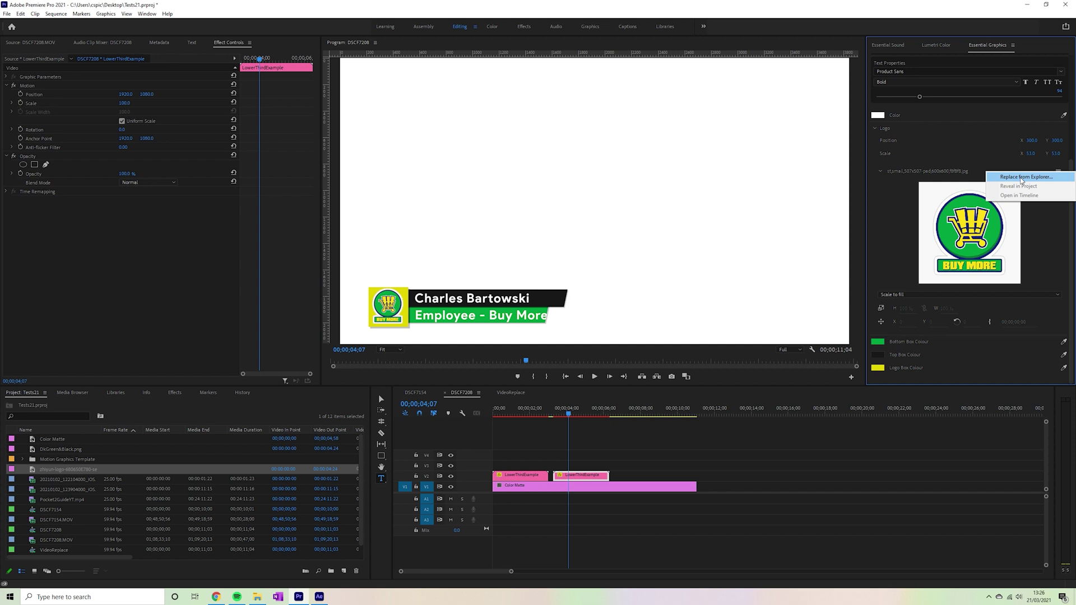
click(888, 232)
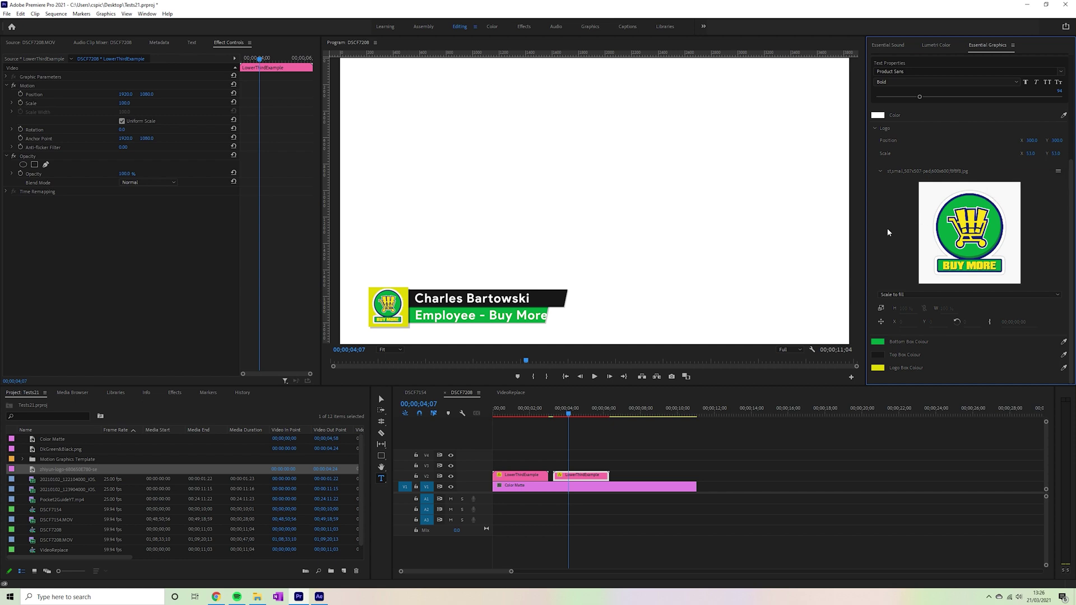
click(54, 470)
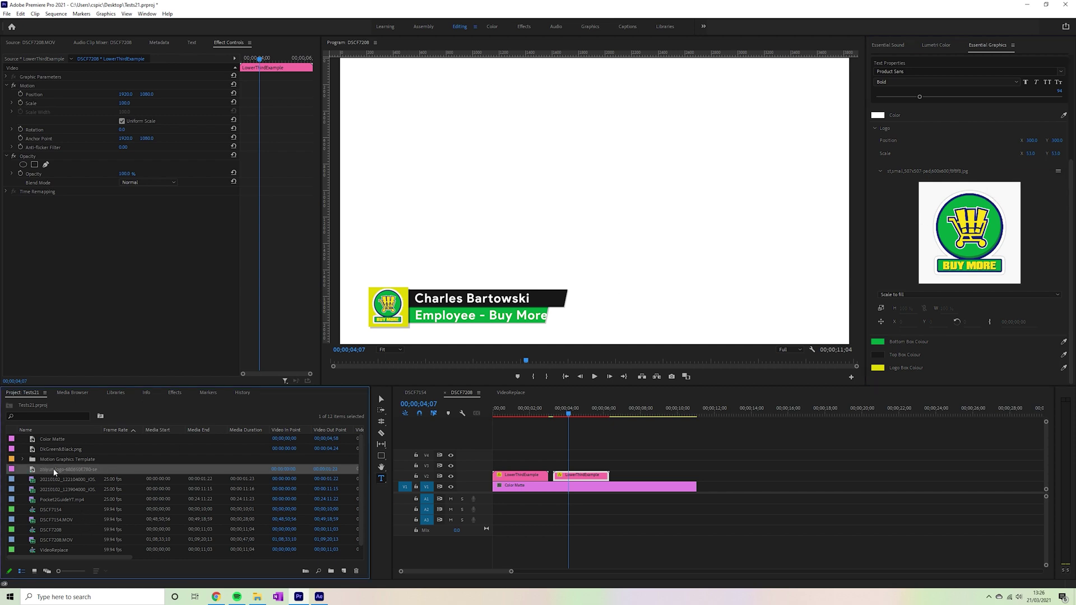
drag(56, 469, 972, 234)
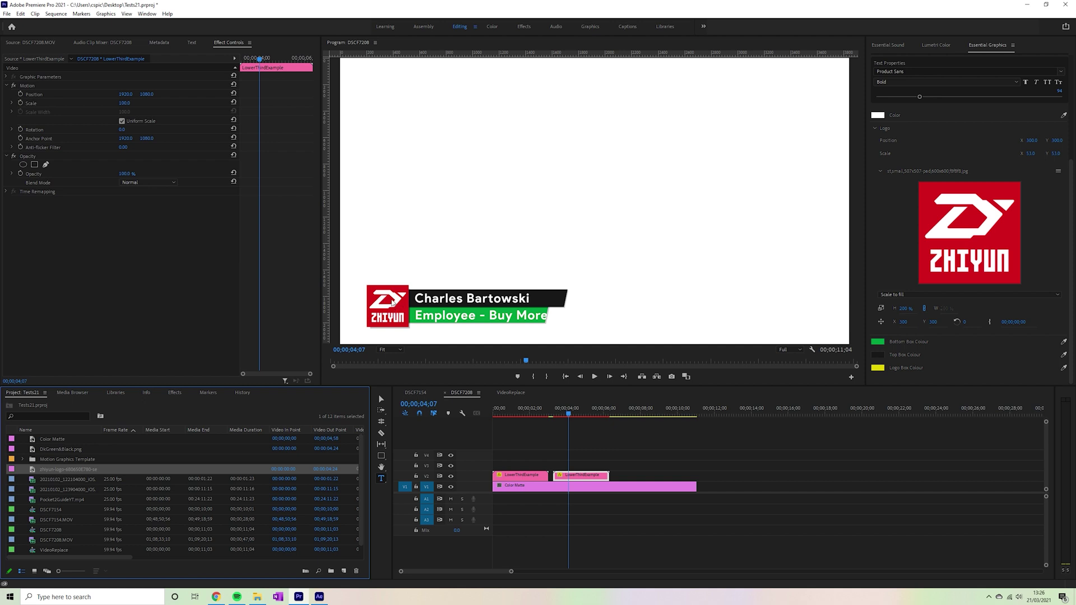
Step: Set the replacement logo's scale to 140% and adjust its position to centre it in the logo box
drag(905, 309, 896, 309)
click(908, 308)
text(140)
key(Return)
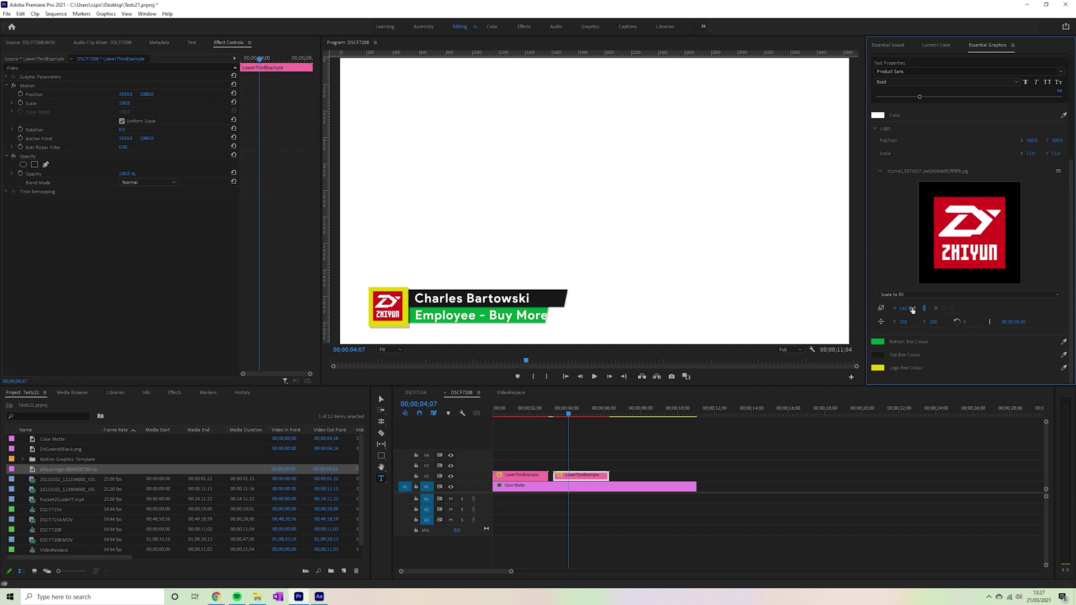
mouse_move(905, 324)
mouse_down()
mouse_move(942, 324)
mouse_move(911, 323)
mouse_up()
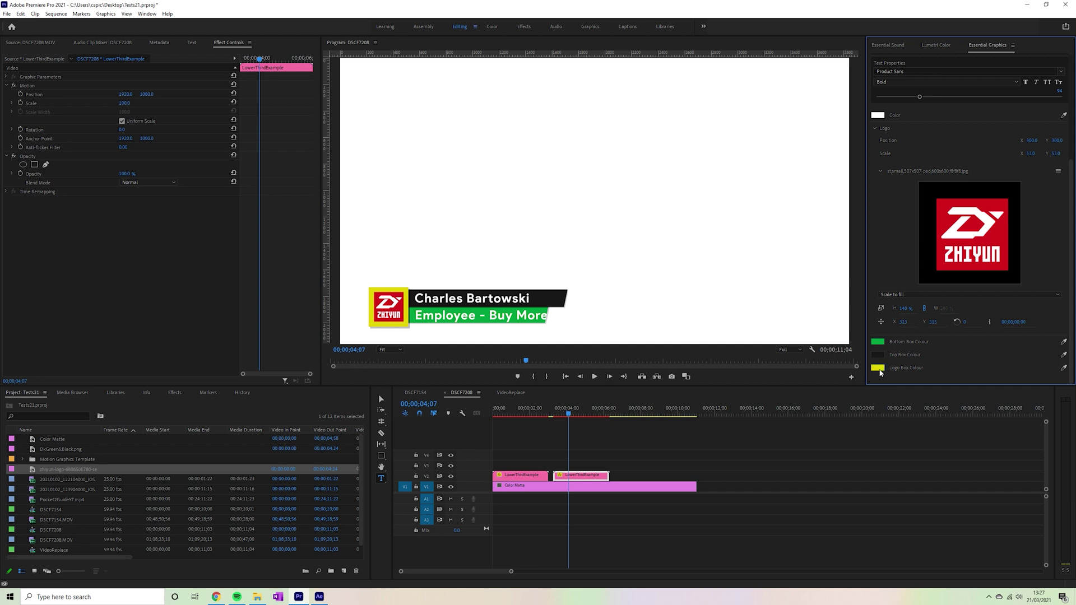
Step: Change the second lower third's Logo Box Colour to black
click(877, 368)
drag(501, 274, 438, 256)
click(623, 239)
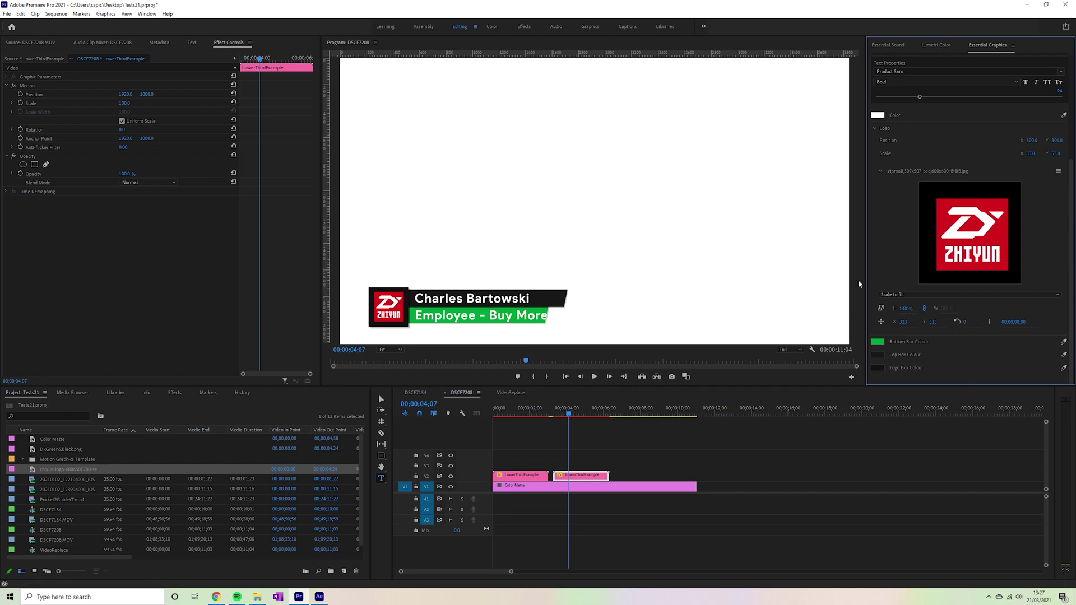
Step: Set the Bottom Box Colour to the red sampled from the Zhiyun logo, with the bottom box fully revealed
scroll(884, 249, up, 4)
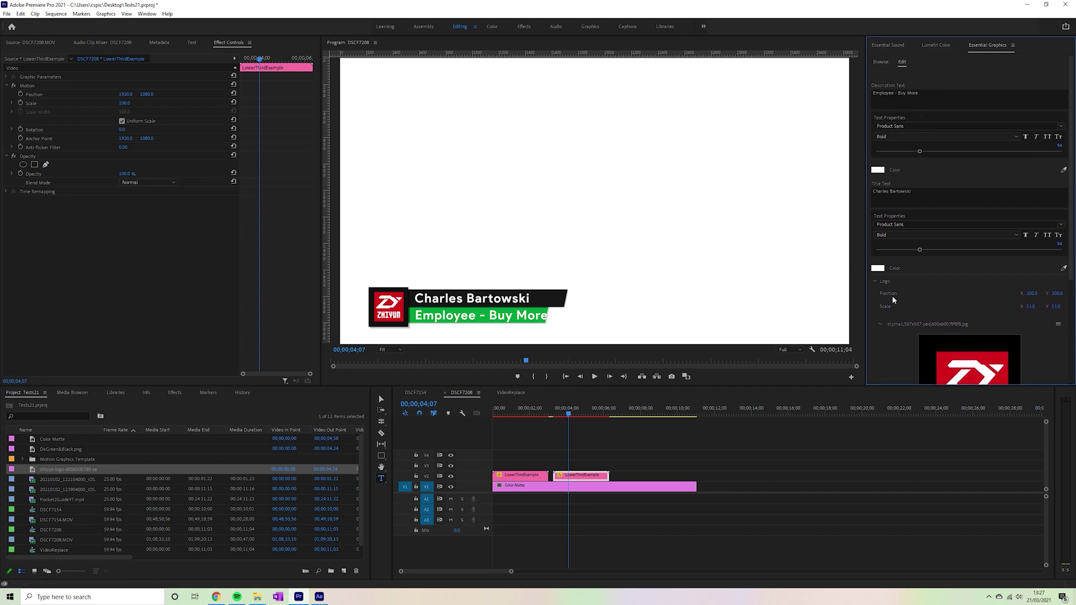
drag(569, 409, 574, 409)
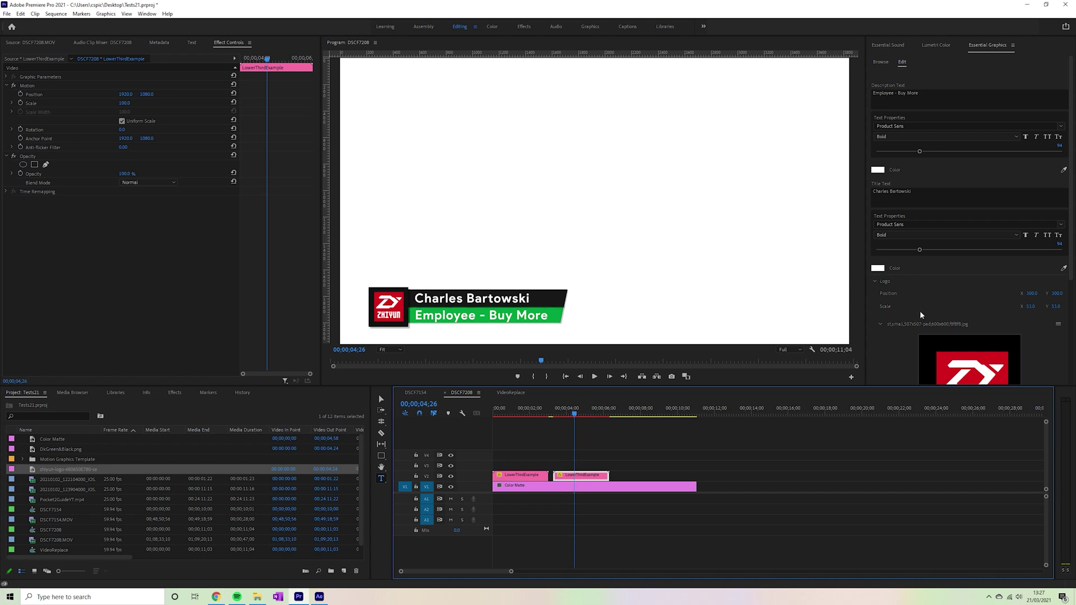
scroll(896, 328, down, 4)
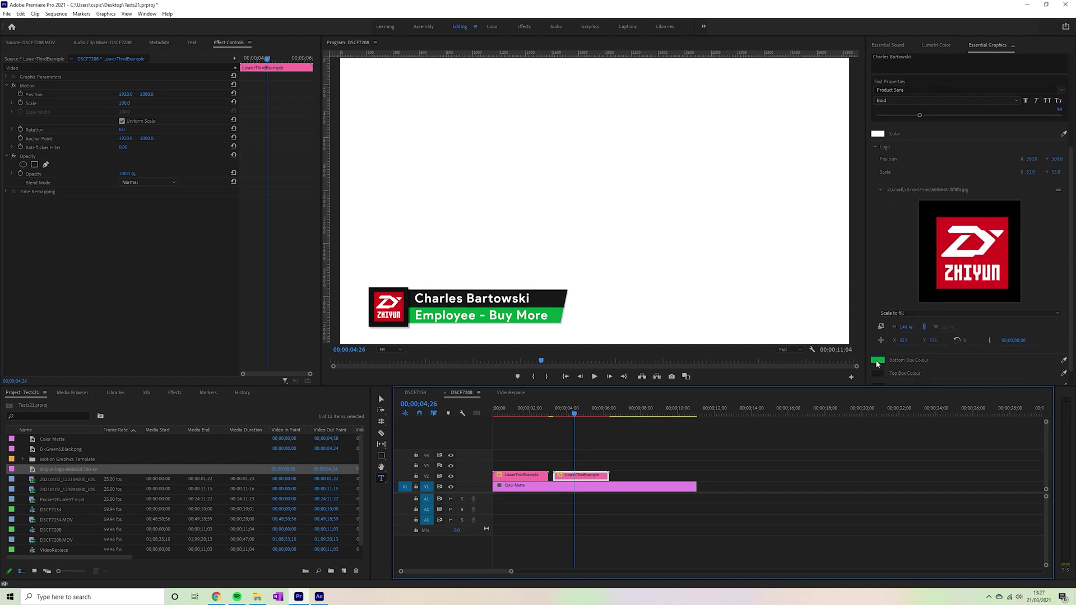
click(1064, 360)
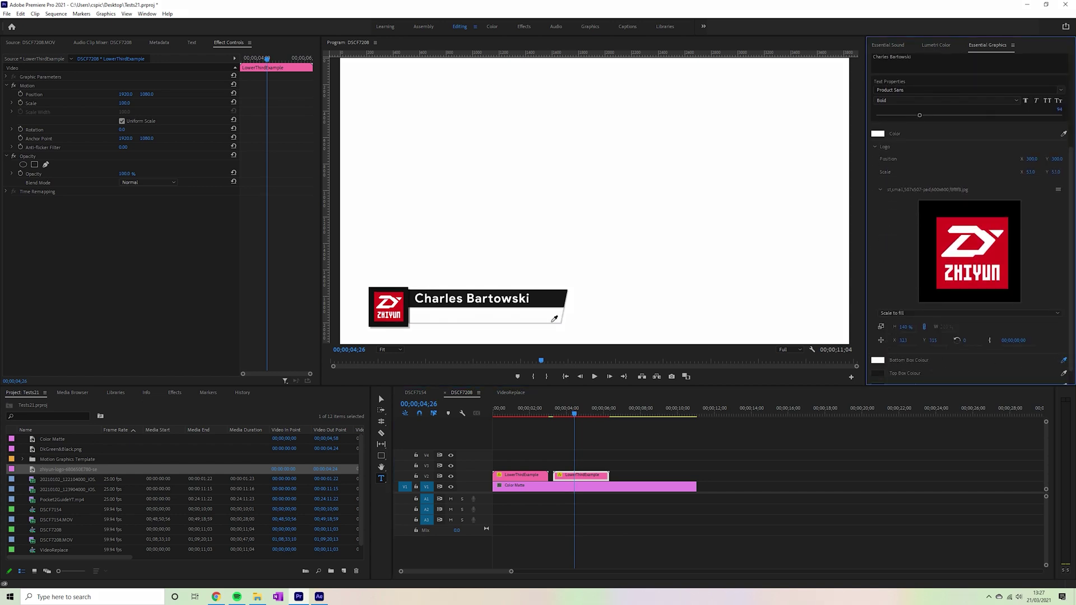
click(404, 315)
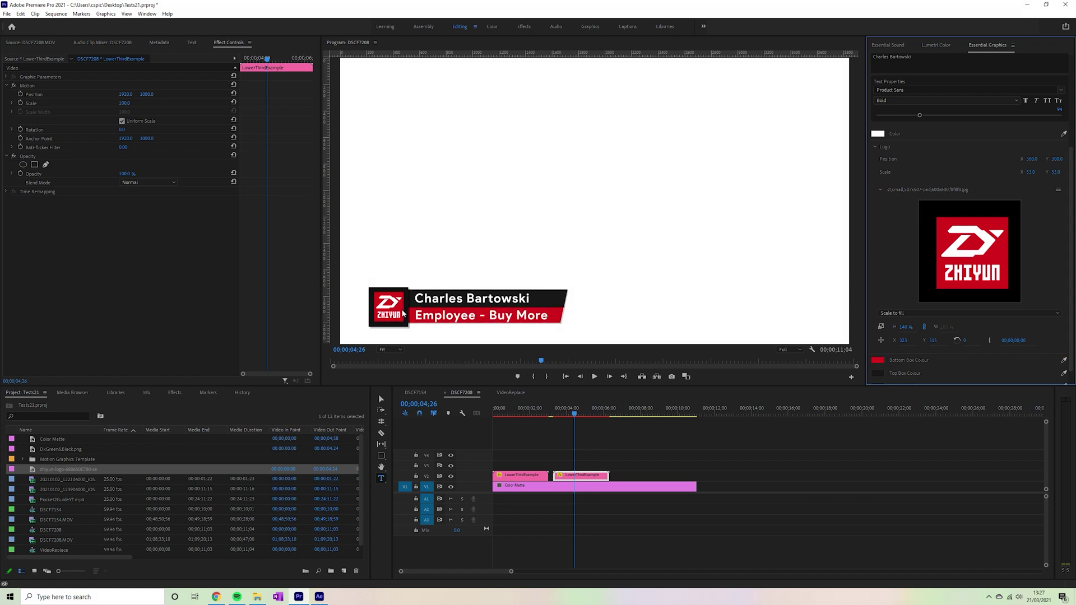
Step: Change the second lower third's description text to "Employee - Zhiyun"
scroll(886, 275, up, 5)
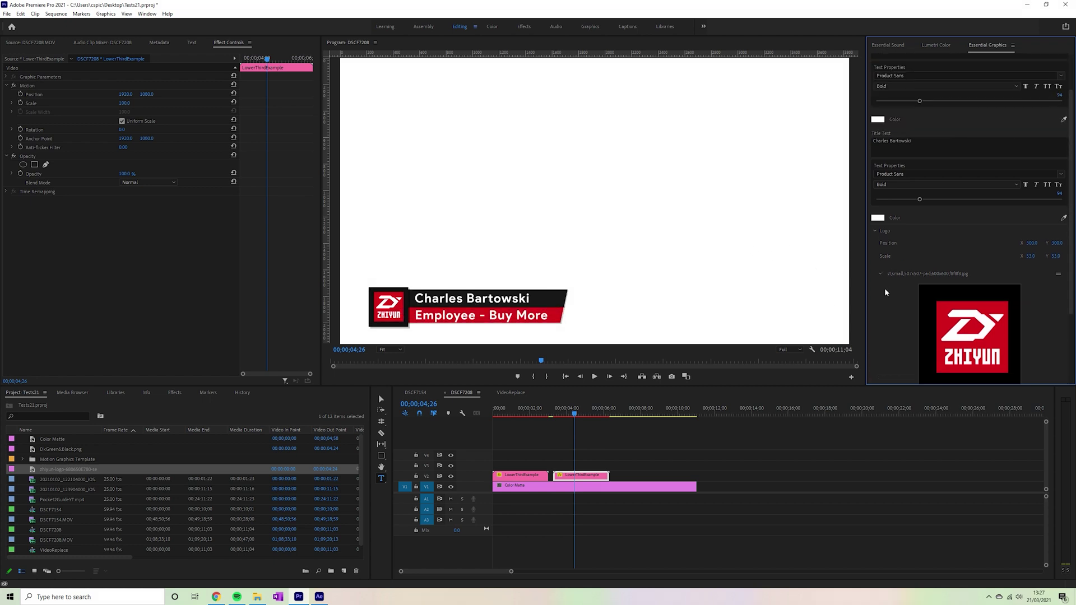
click(923, 92)
drag(923, 92, 898, 94)
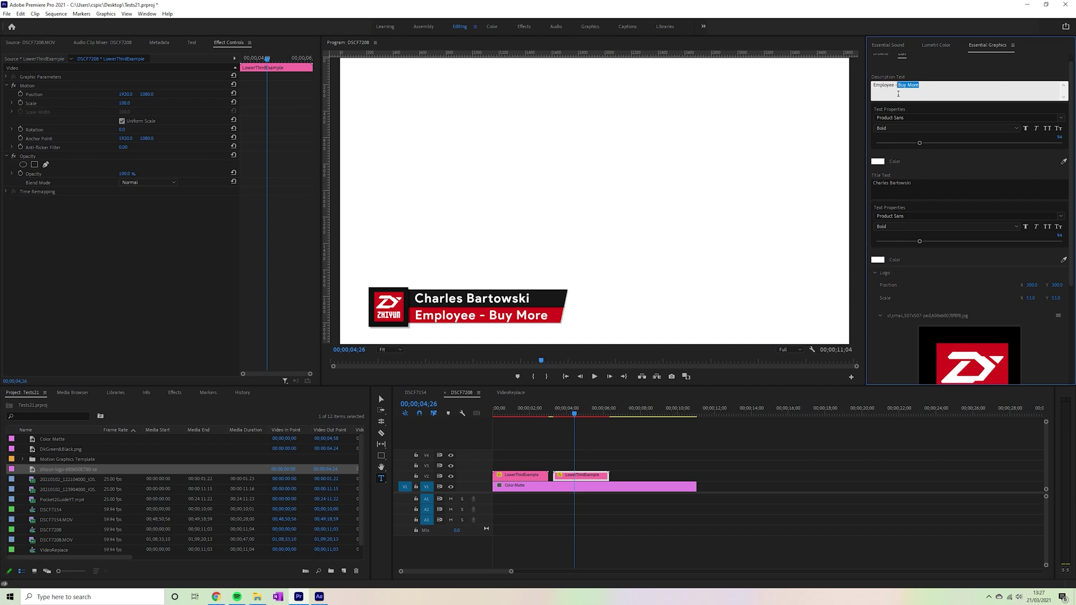
text(Zhiyun)
click(948, 167)
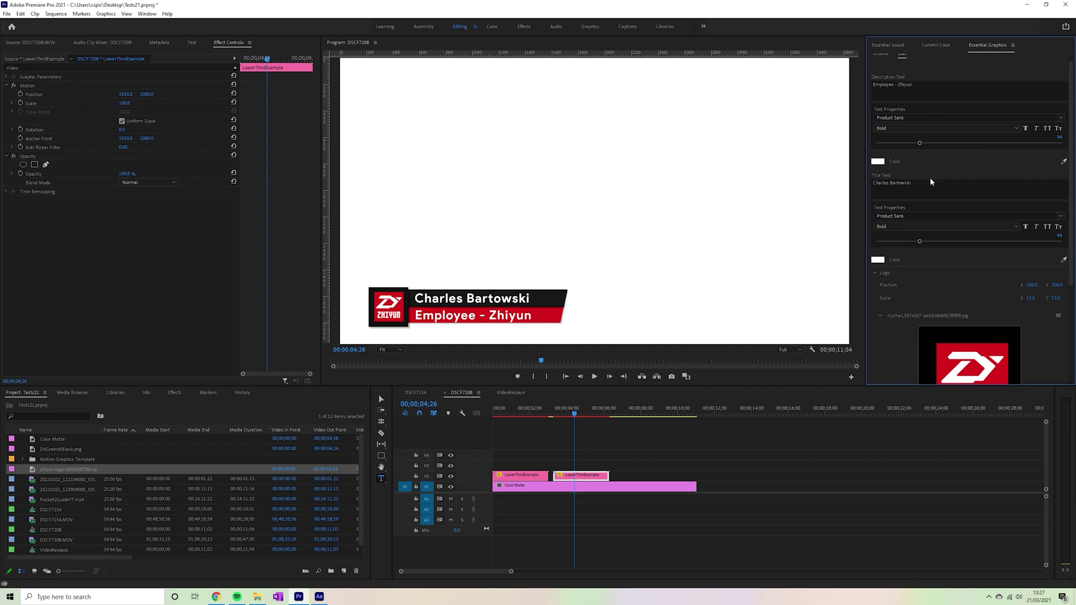
Step: Play the sequence from the start to compare the original and customised lower thirds
drag(559, 416, 469, 413)
key(space)
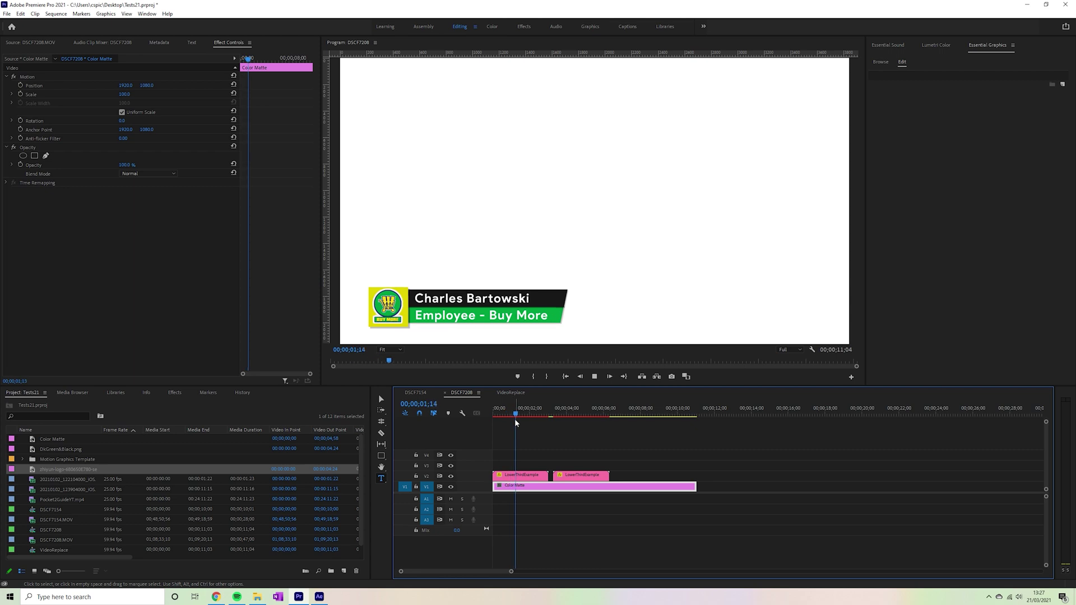
click(553, 413)
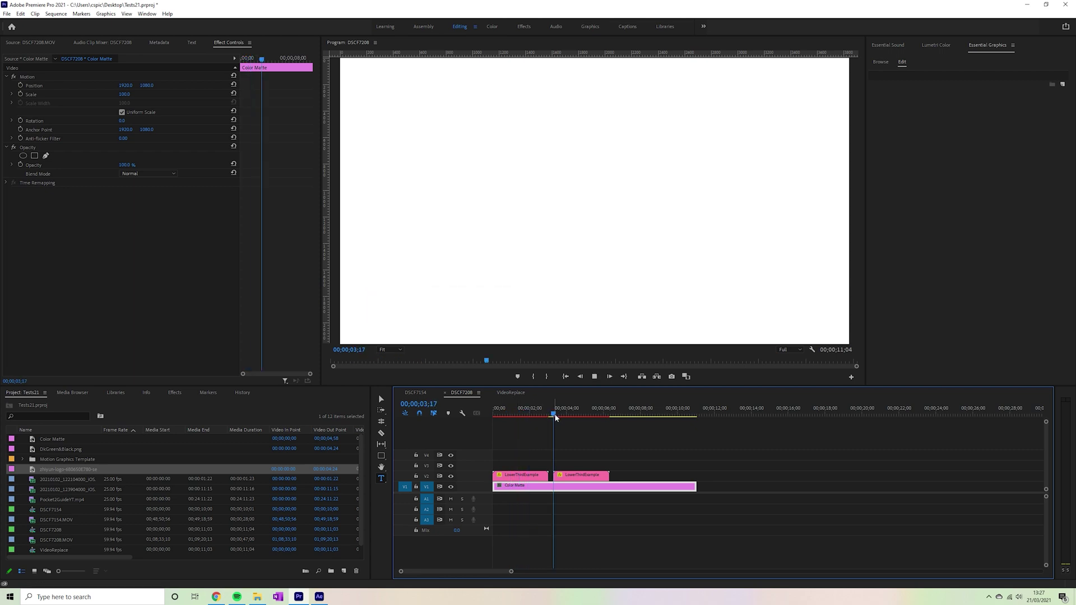
key(space)
Step: Select the second lower third and review its text, logo and box colour properties
click(588, 481)
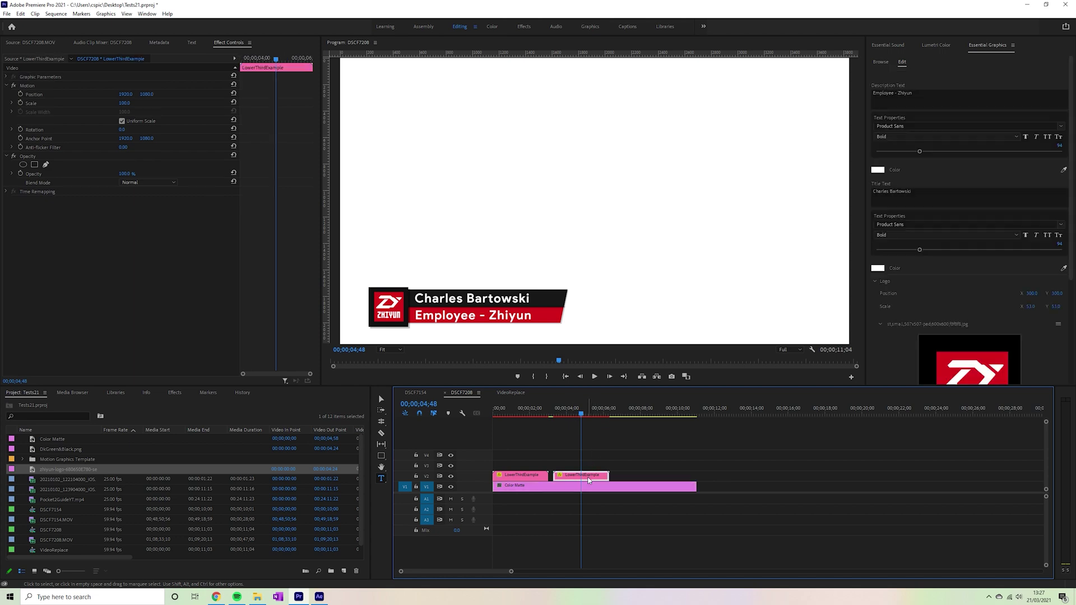
scroll(889, 348, down, 3)
scroll(896, 333, down, 3)
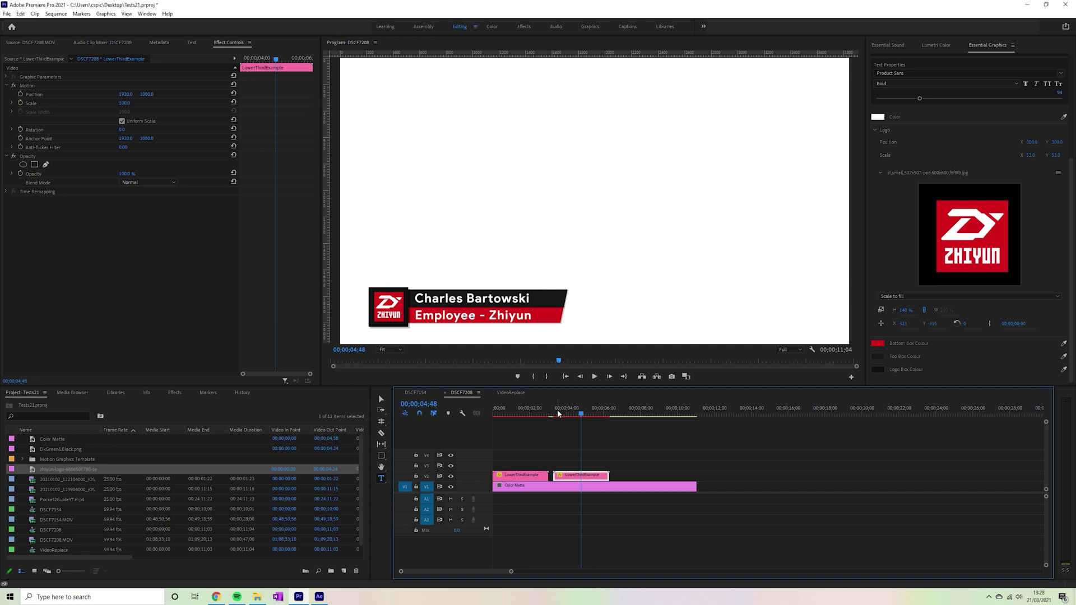
Step: Switch to After Effects, preview the VideoRemove composition from its first frame, and return the playhead to the start
key(alt+Tab)
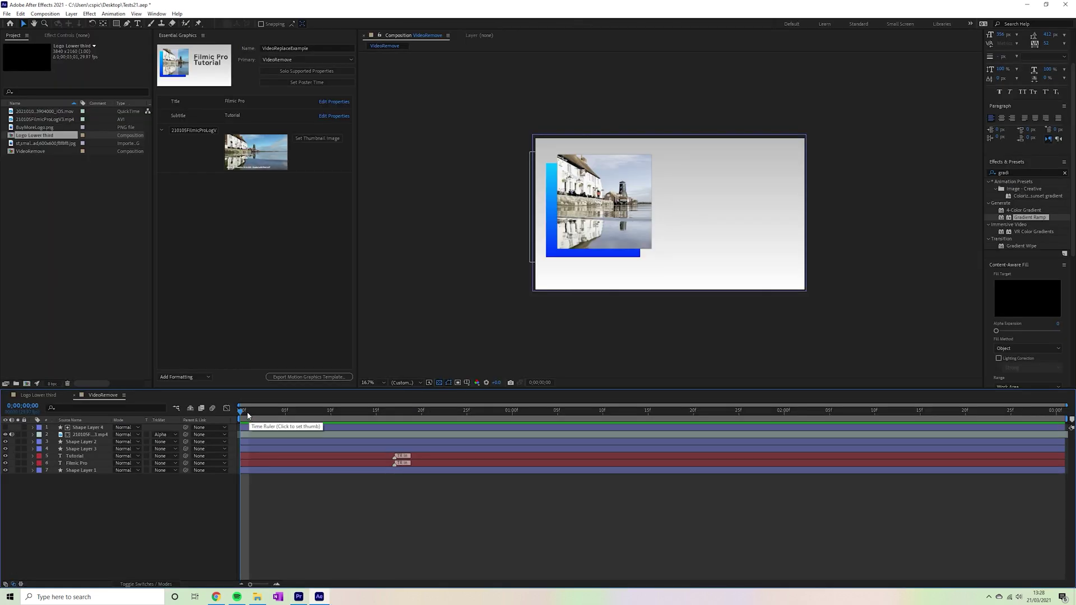
drag(245, 413, 209, 416)
key(space)
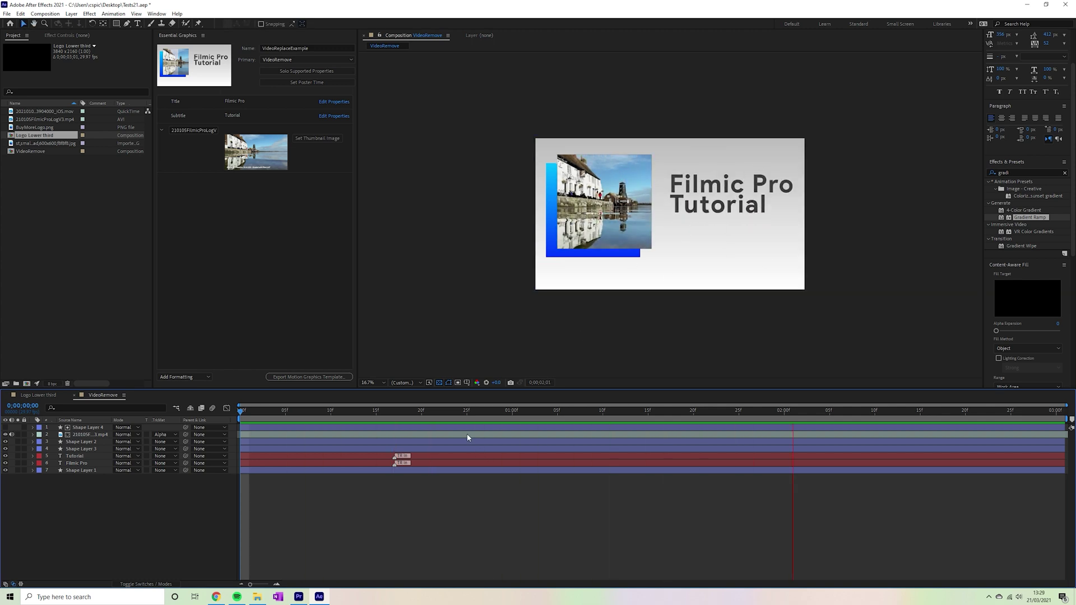
key(space)
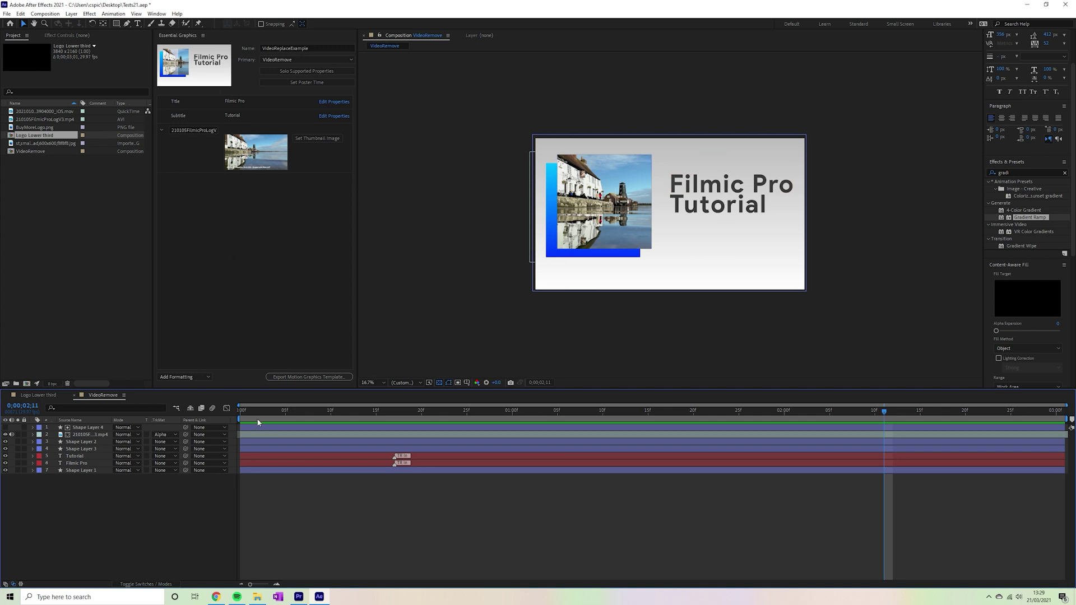
drag(270, 412, 220, 412)
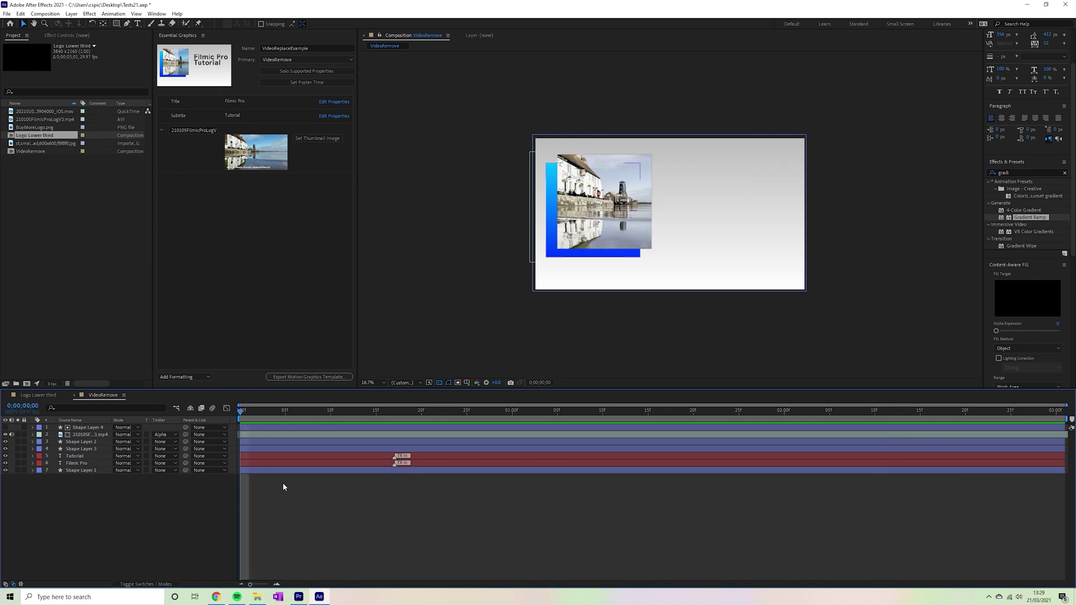
Step: Switch to Premiere Pro, play the VideoReplace sequence from the start, and place the playhead at 2;17
click(299, 596)
click(510, 413)
drag(510, 413, 459, 424)
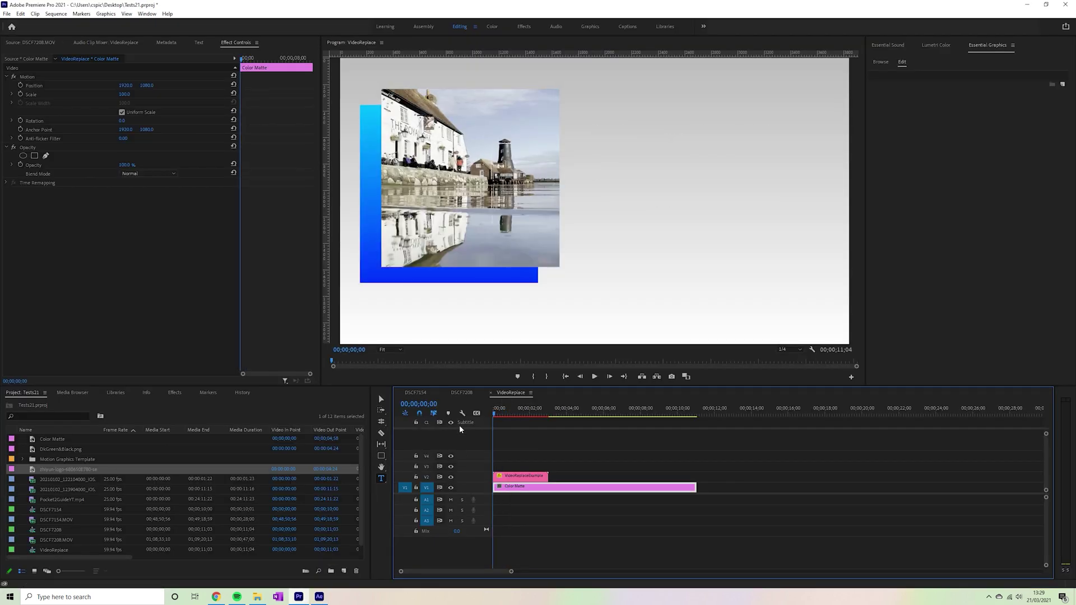
key(space)
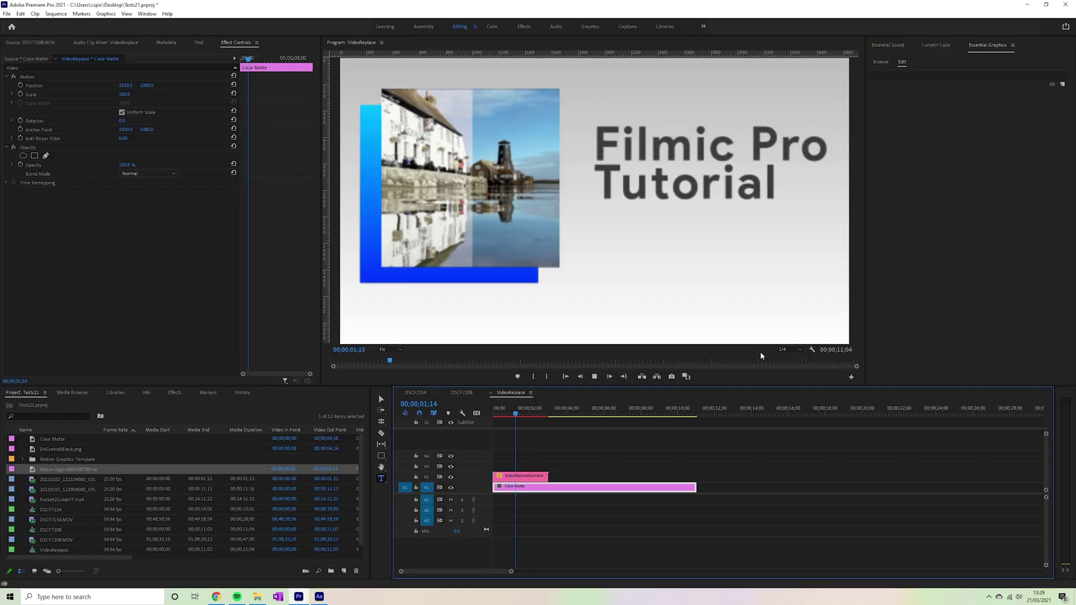
key(space)
mouse_move(519, 412)
mouse_down()
mouse_move(547, 411)
mouse_move(534, 412)
mouse_up()
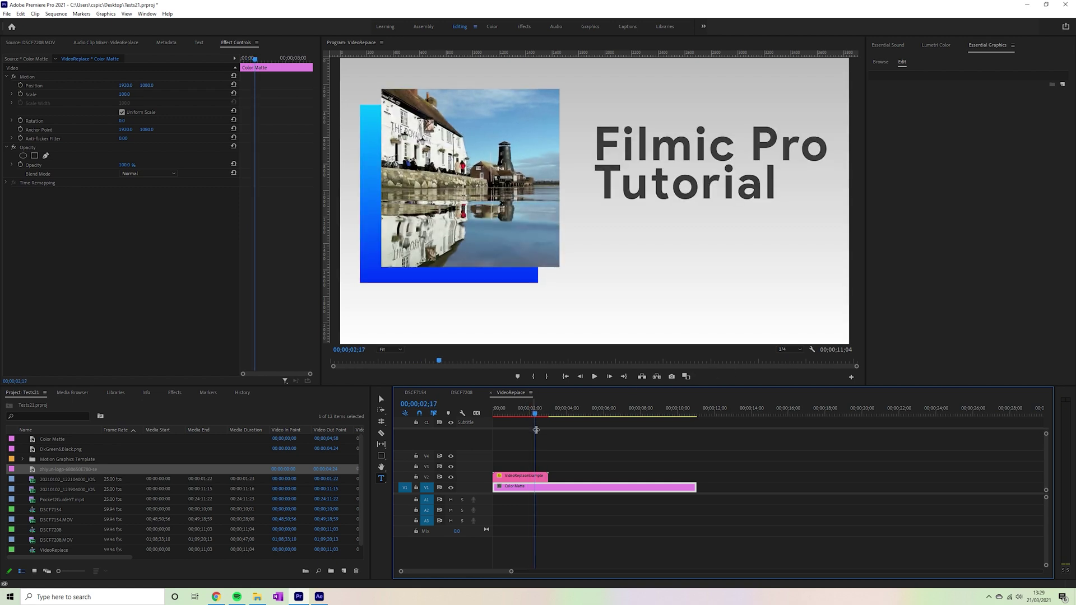
Step: Duplicate the VideoReplaceExample title after the original on the same track, place the playhead at 3;59 and select the copy
click(522, 477)
drag(513, 480, 573, 480)
click(565, 409)
click(585, 476)
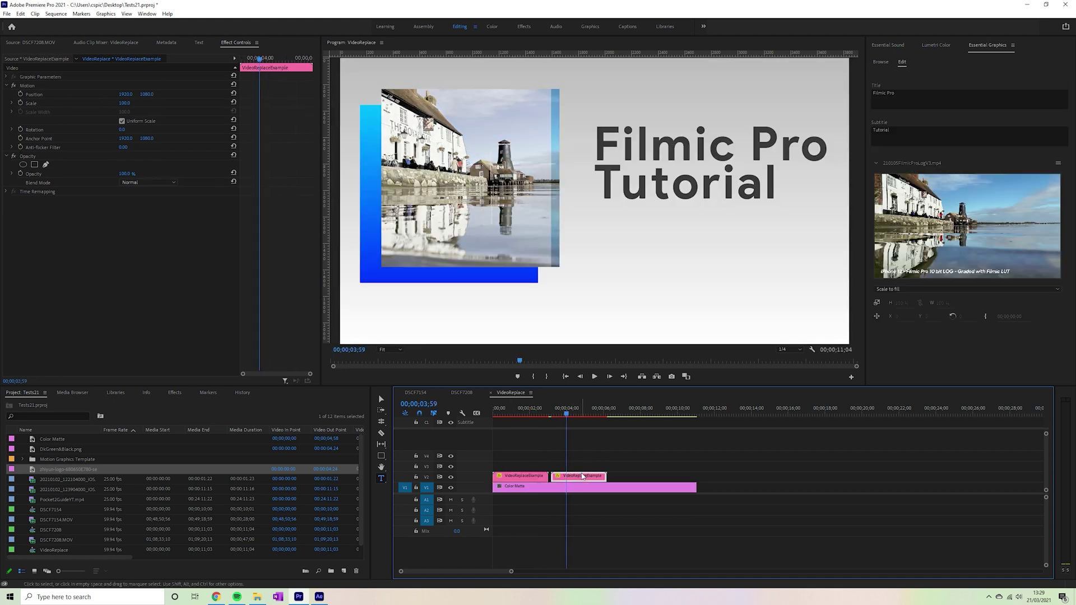
Step: Replace the copied title's video with Pocket2GuideYT.mp4, start it at about 00;00;11;16, and shift it left to centre the camera device
click(892, 111)
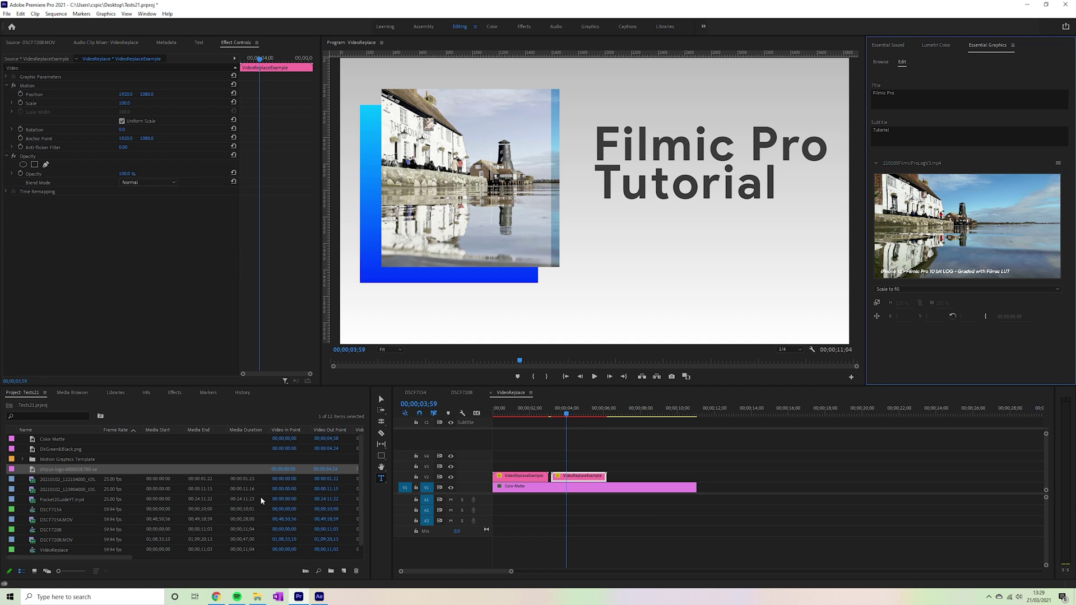
click(58, 500)
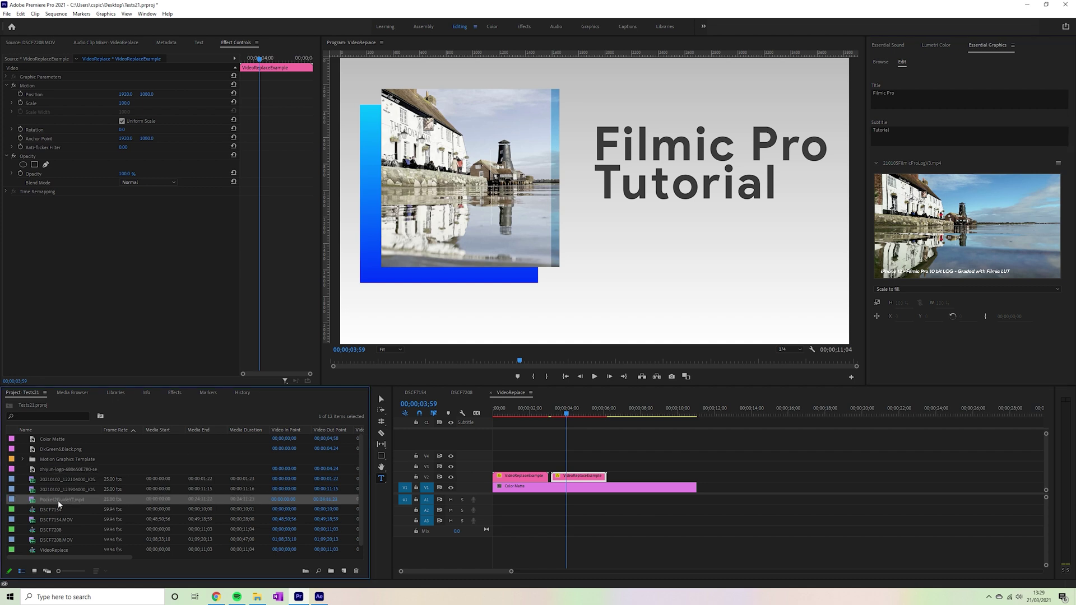
drag(49, 501, 979, 241)
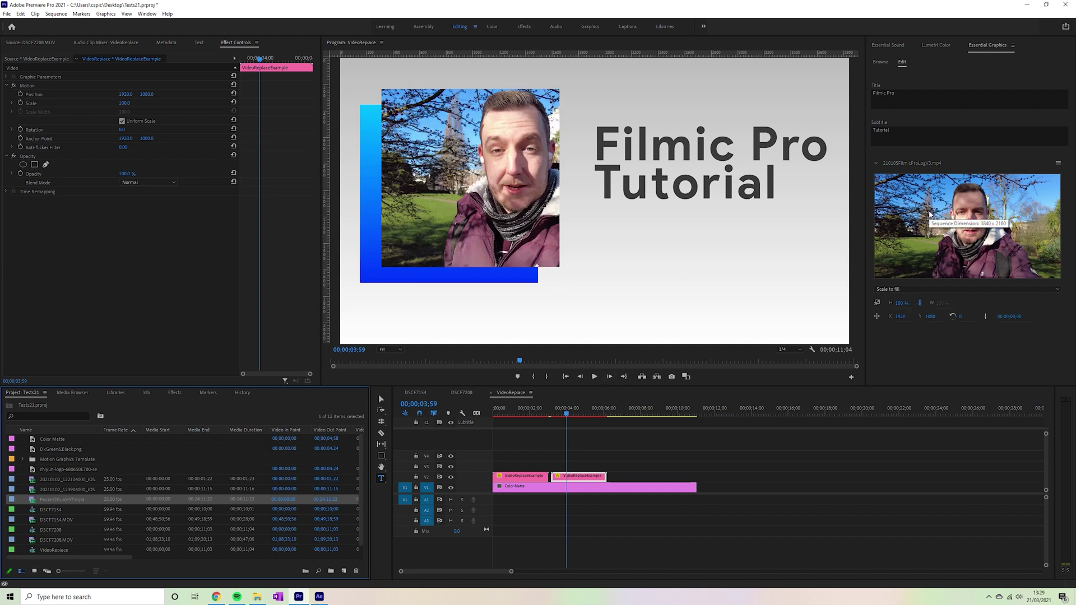
mouse_move(1014, 319)
mouse_down()
mouse_move(1025, 319)
mouse_move(1001, 318)
mouse_move(1019, 318)
mouse_up()
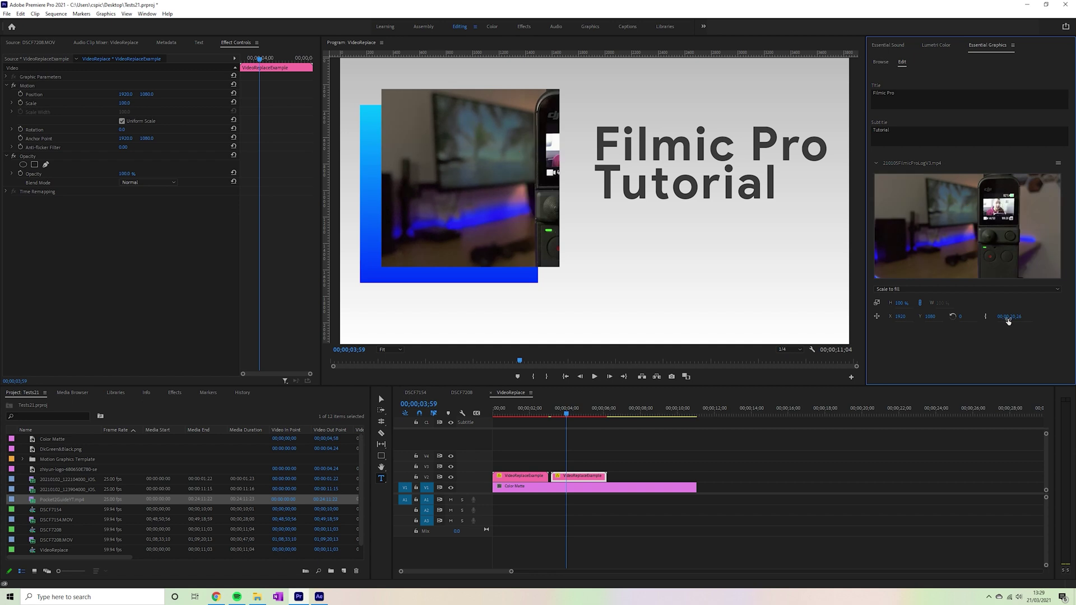
drag(899, 318, 719, 340)
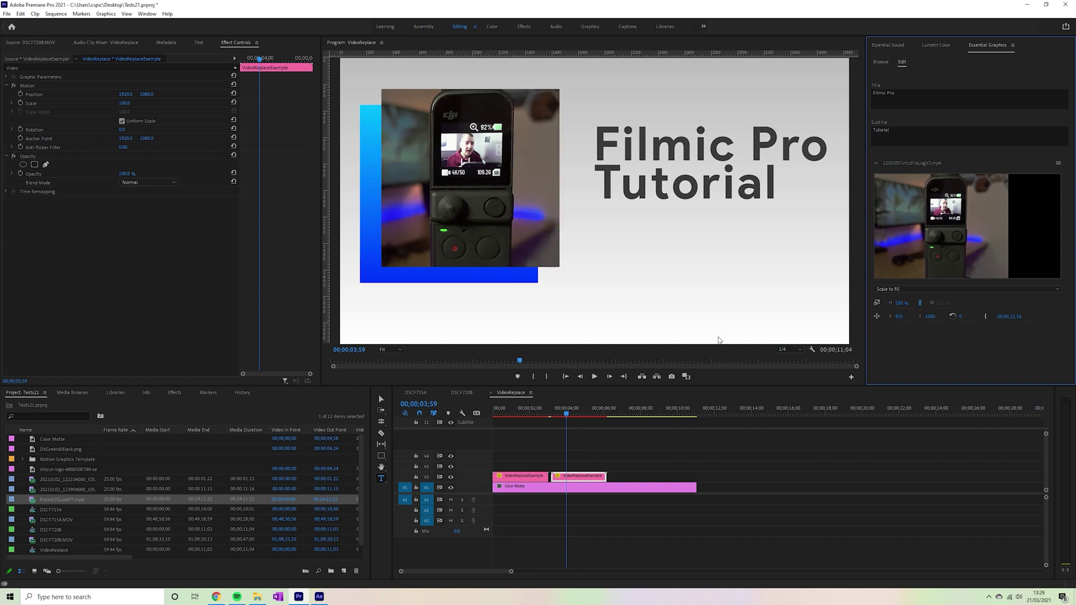
Step: Play the second title to check the replaced video
click(551, 411)
key(space)
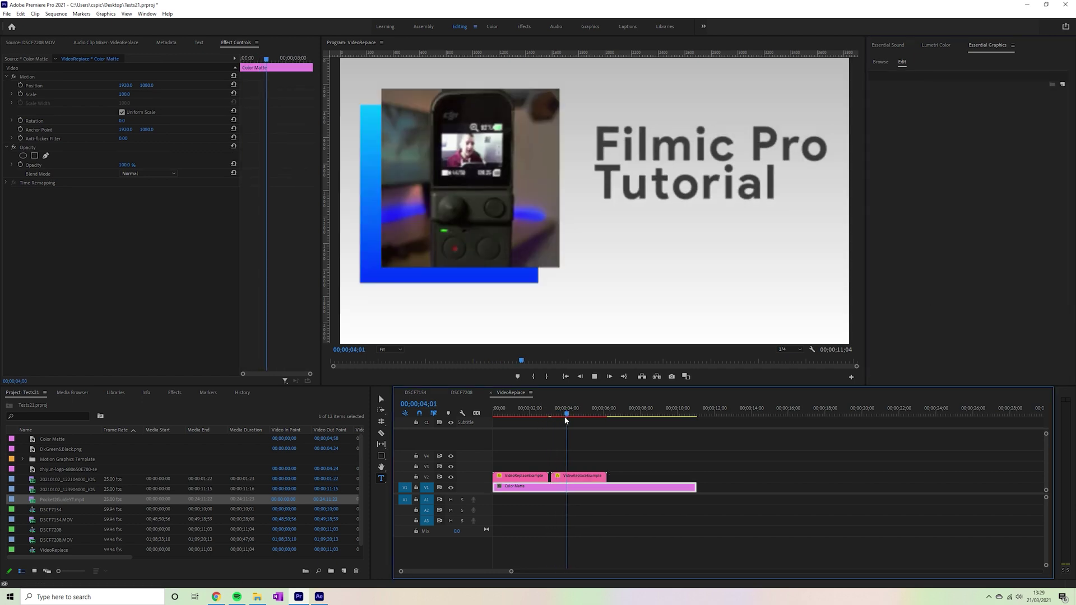
key(space)
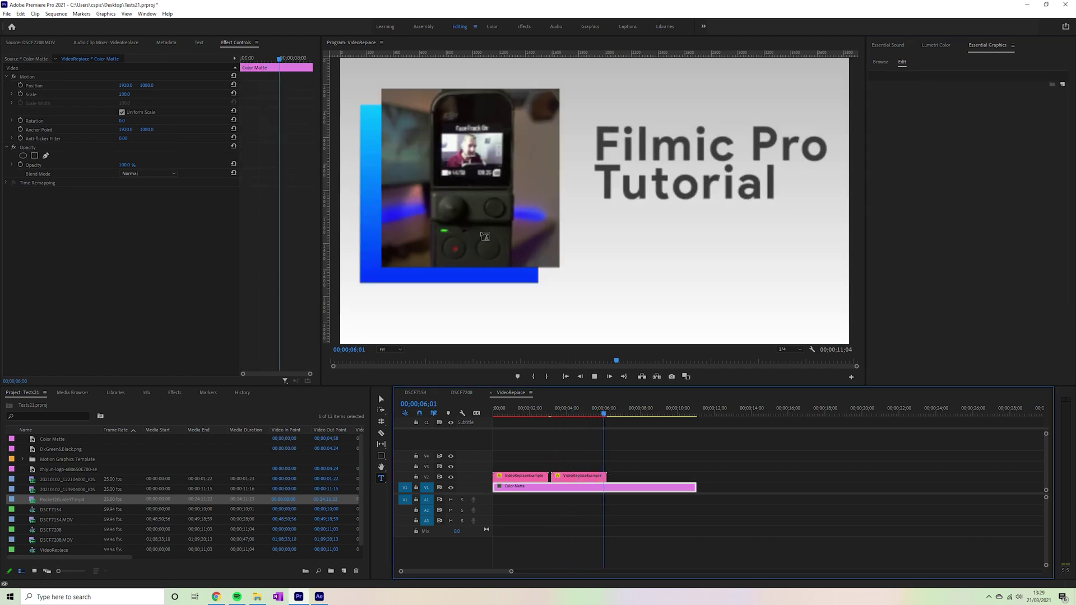
Step: Change the second title's text to "Pocket 2" and its subtitle to "Guide"
click(584, 480)
click(909, 99)
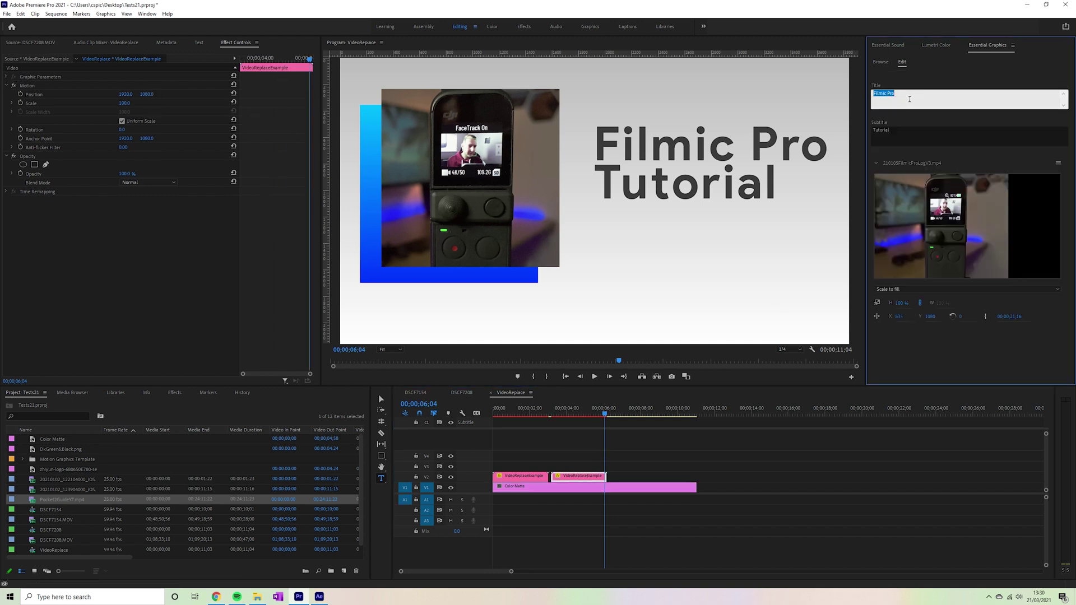
text(Pocket 2)
key(Tab)
text(Gu)
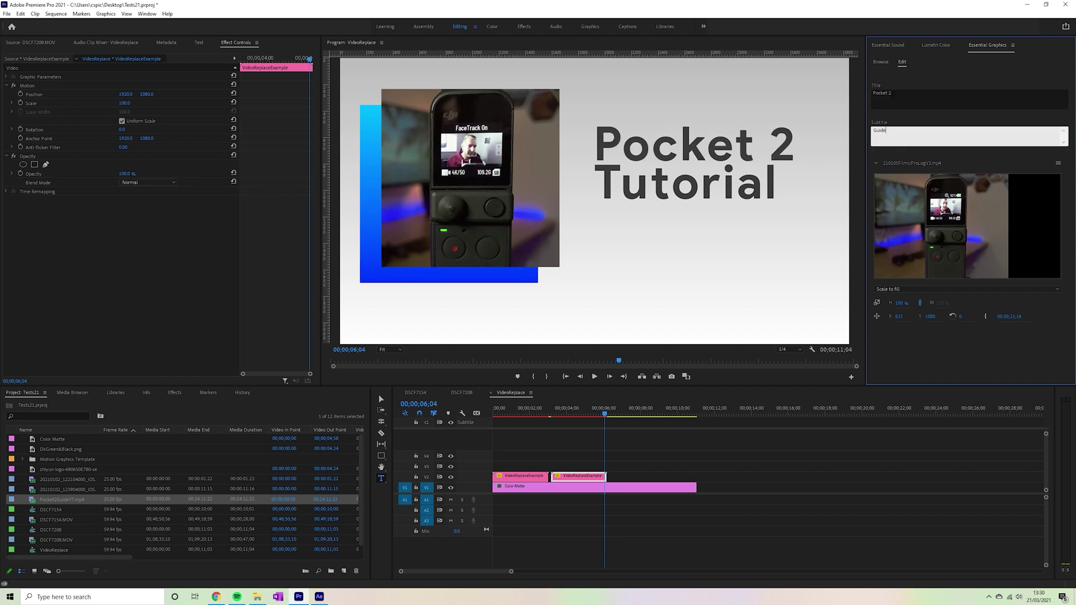
click(912, 120)
Step: Play the edited second title, and replay the sequence from the start to compare it with the original
click(555, 410)
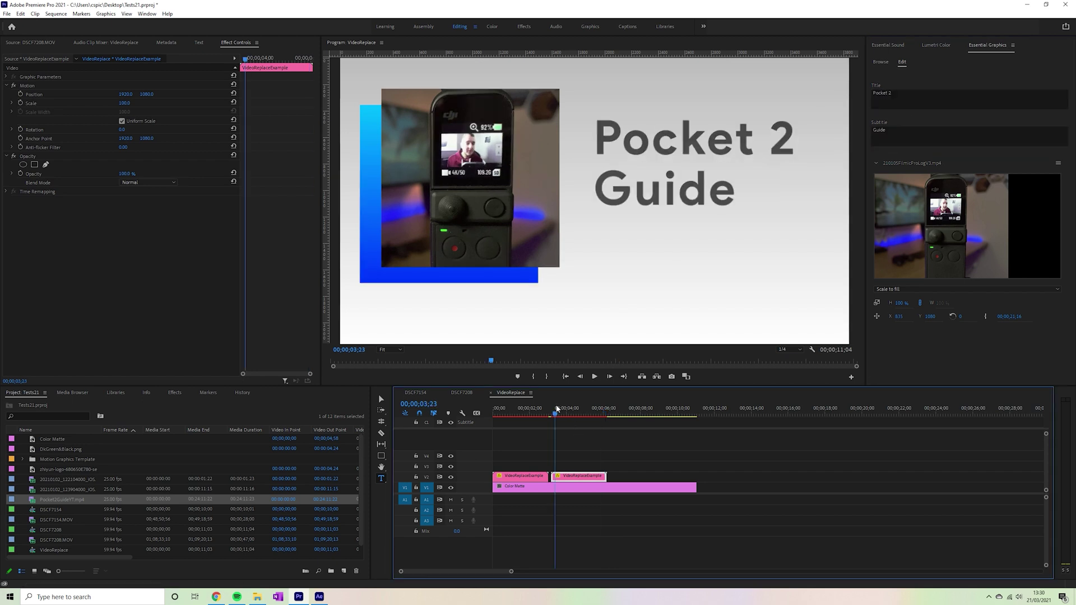
key(space)
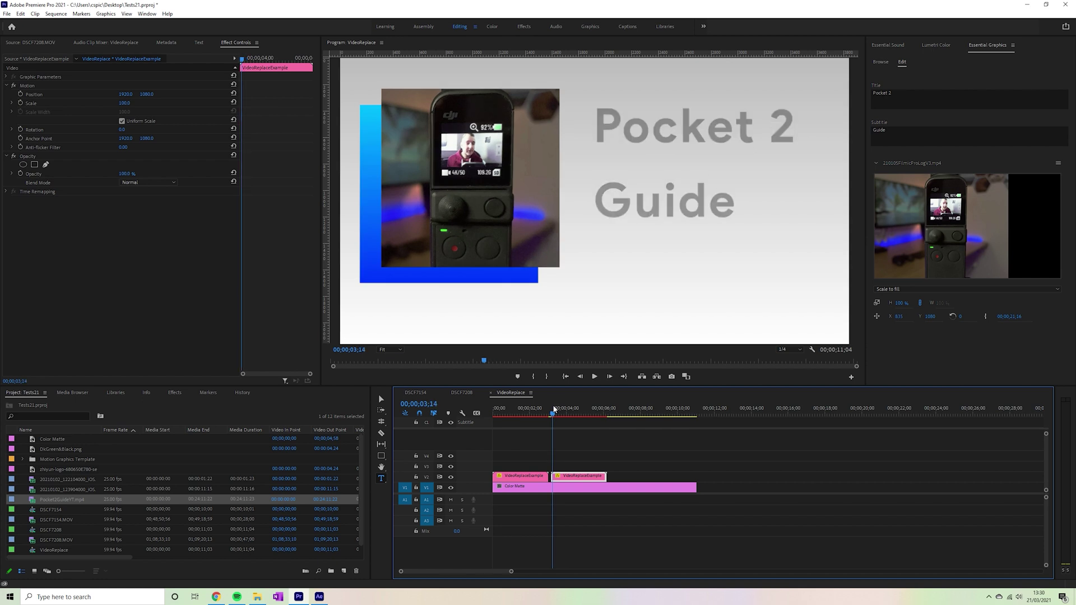
key(space)
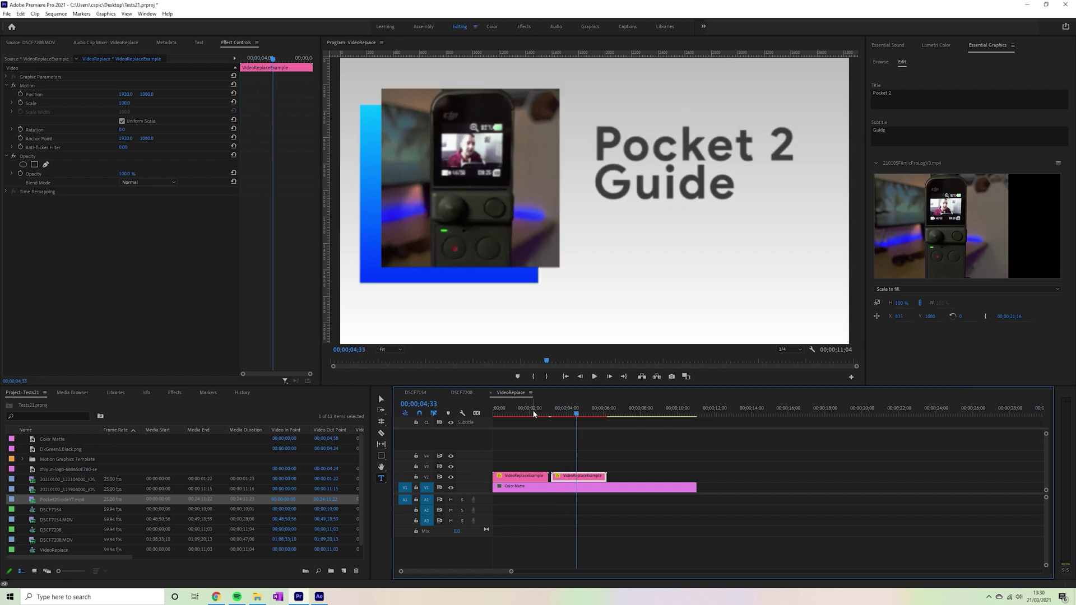
click(492, 413)
key(space)
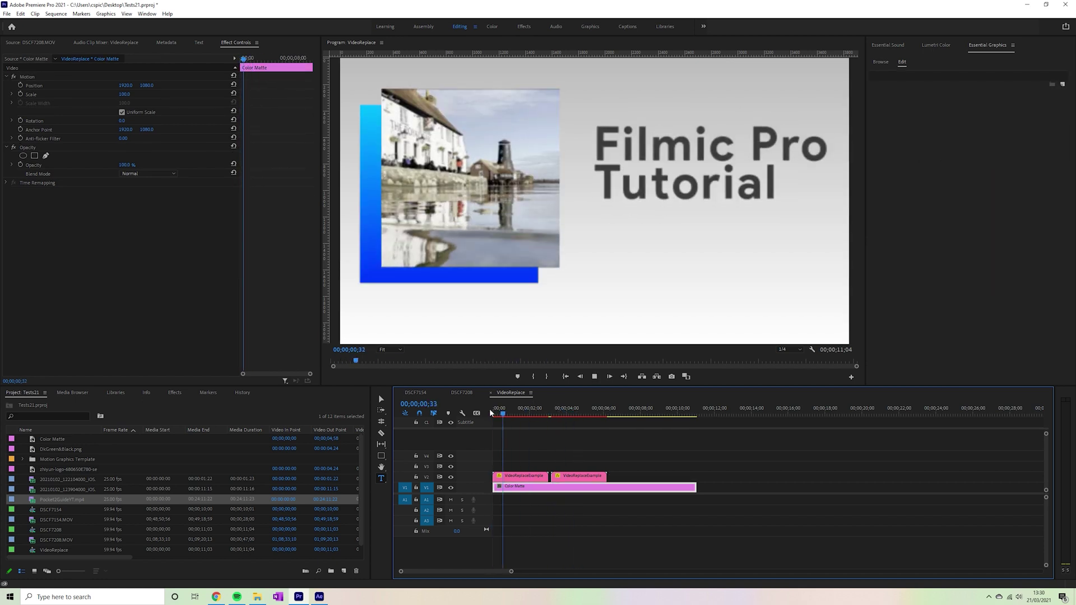
key(space)
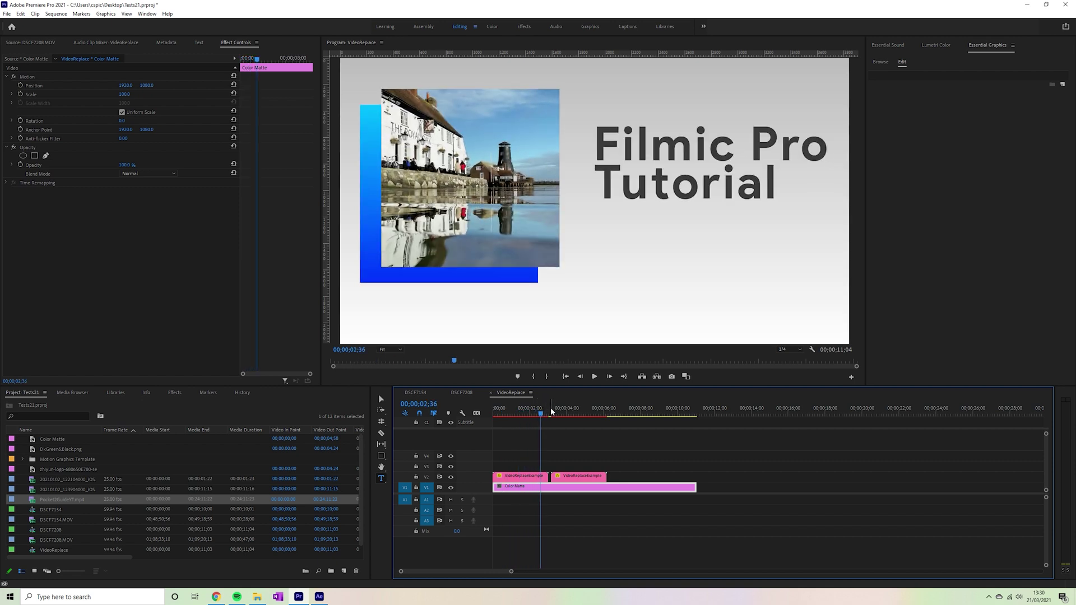
mouse_move(551, 411)
mouse_down()
mouse_move(590, 412)
mouse_move(563, 406)
mouse_up()
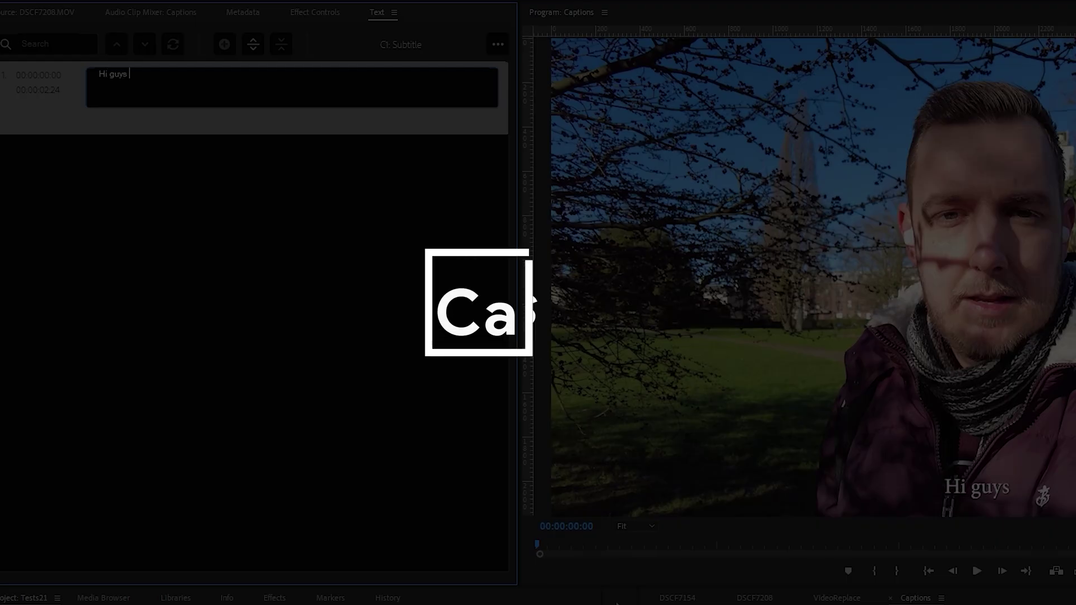
text(, welcome back)
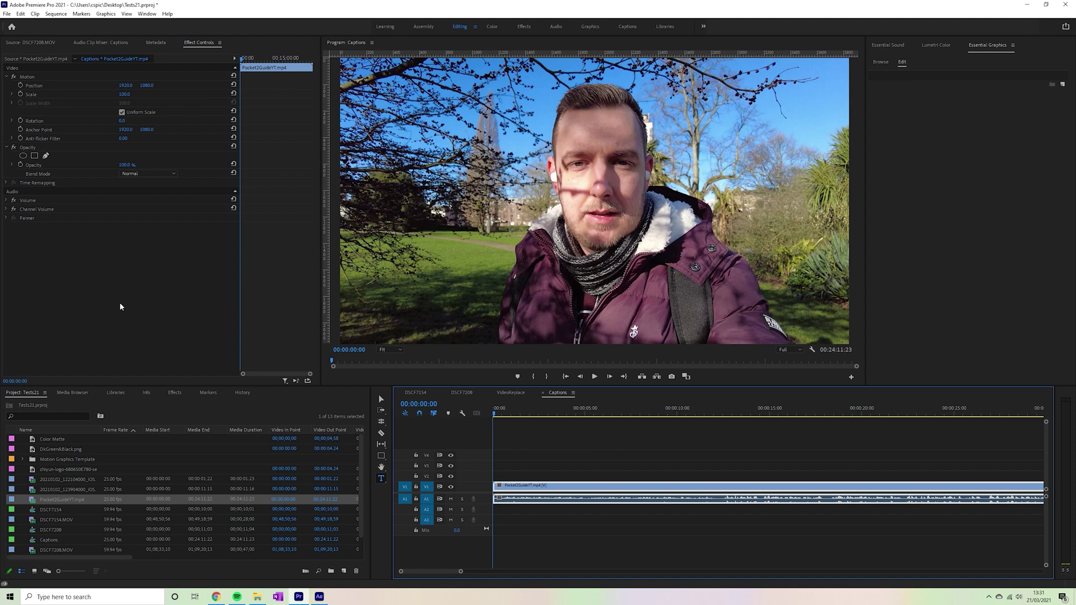
Step: Show the Text panel and create a caption track with the Subtitle format and style None
click(146, 14)
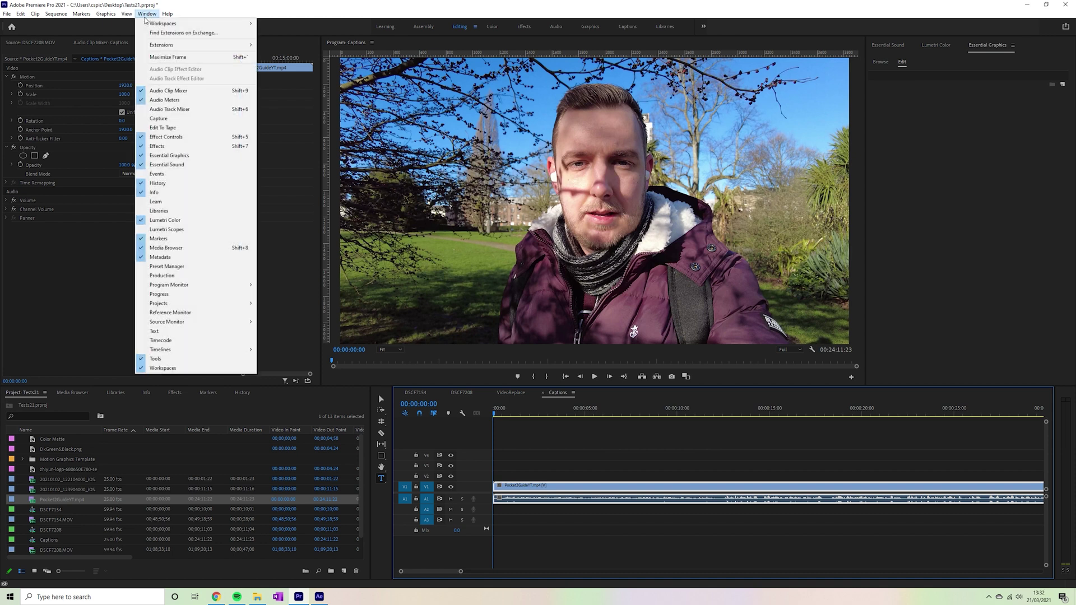
click(154, 331)
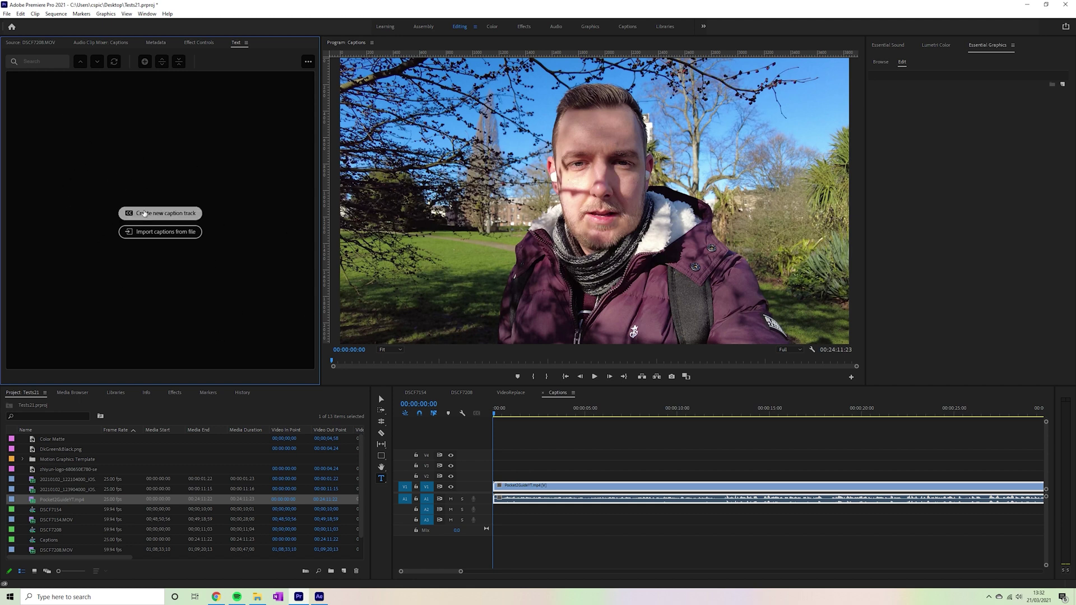
click(141, 214)
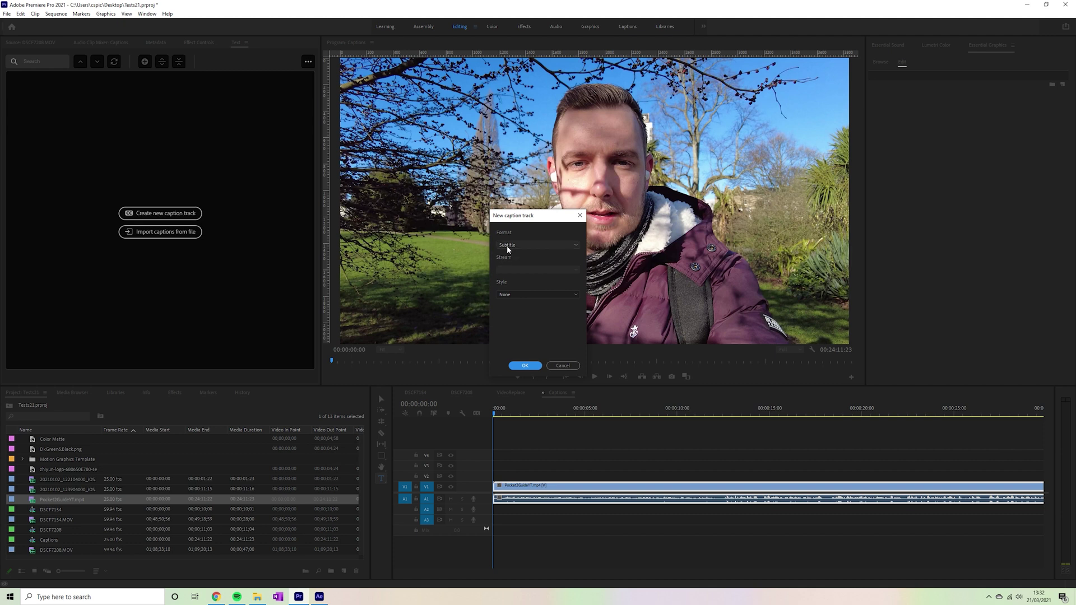
click(529, 294)
click(525, 323)
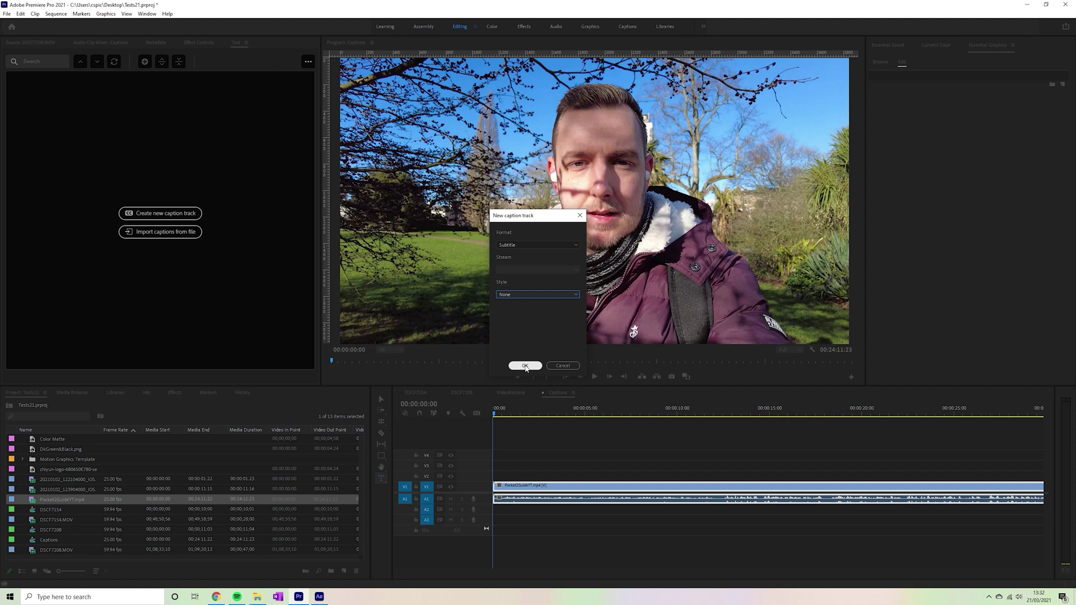
click(525, 365)
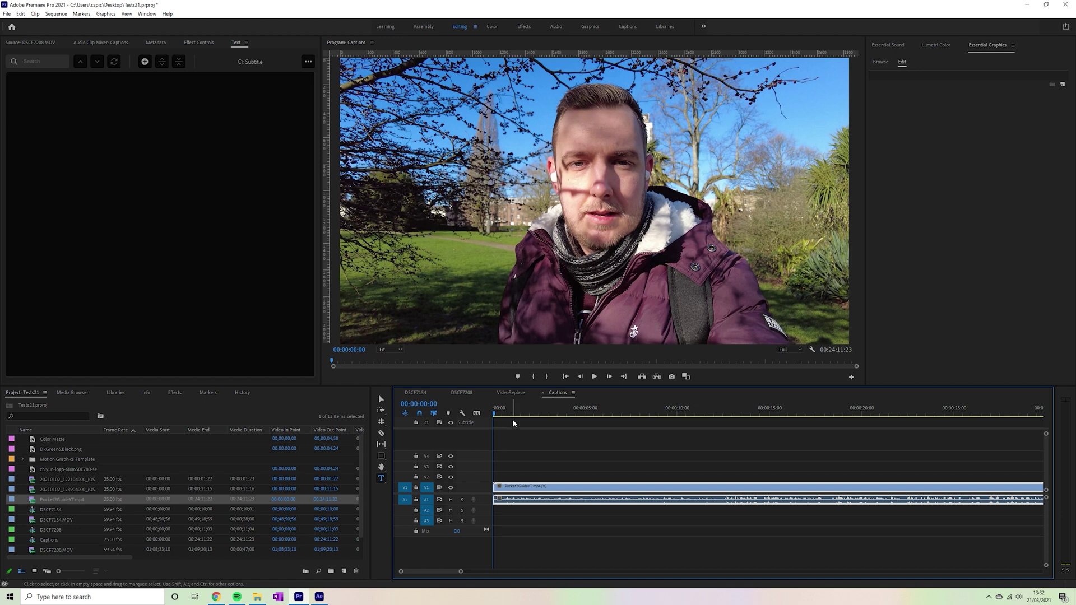
Step: Add a caption at the start reading "Hi guys, welcome back to the channel. My name is" followed by the speaker's name
click(144, 61)
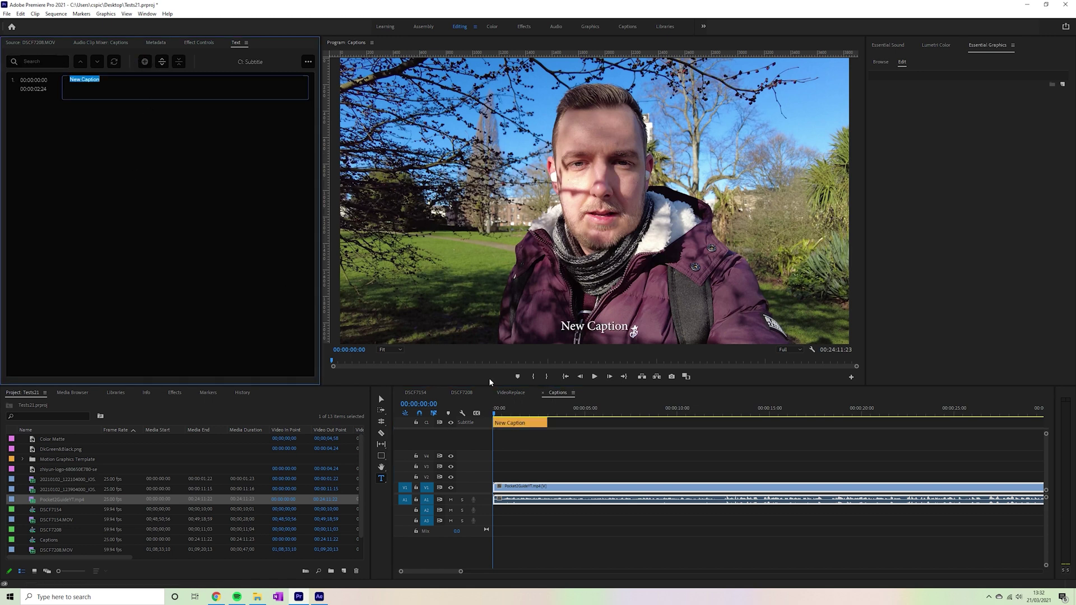
click(500, 411)
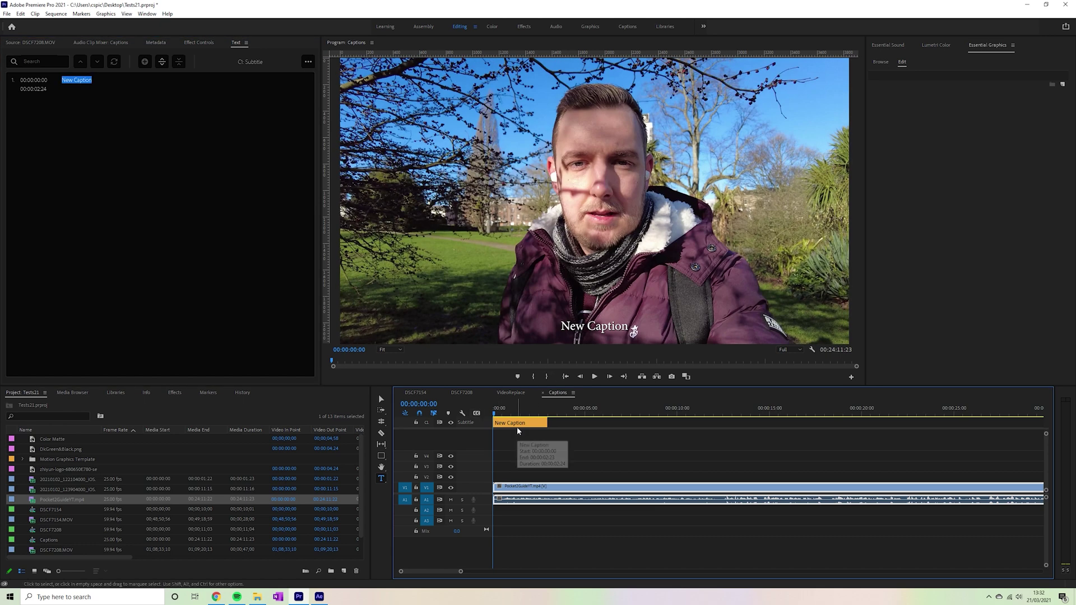
key(space)
key(space)
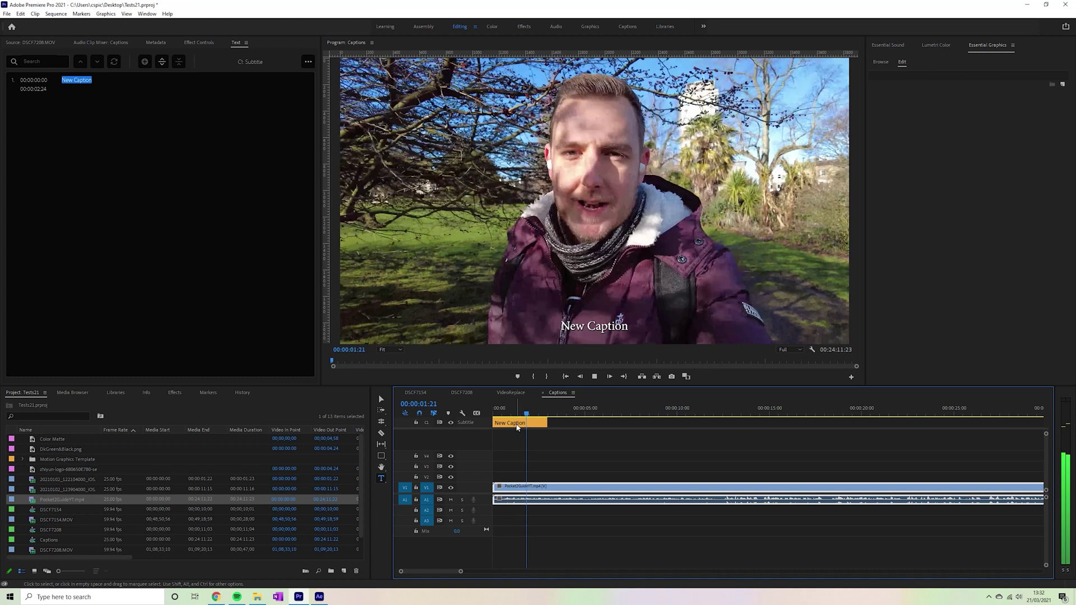
text(Hi guys, welcome back to the channel. My name is Chris Spice)
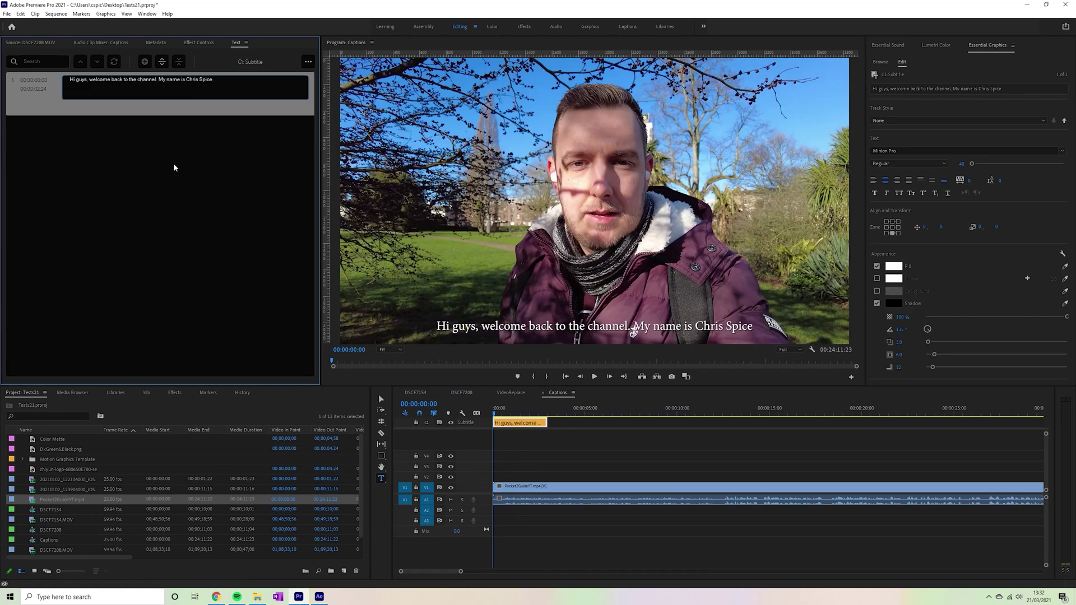
click(174, 165)
Step: Set the caption's font to Montserrat and keep it aligned to the bottom-centre zone
click(151, 91)
click(979, 49)
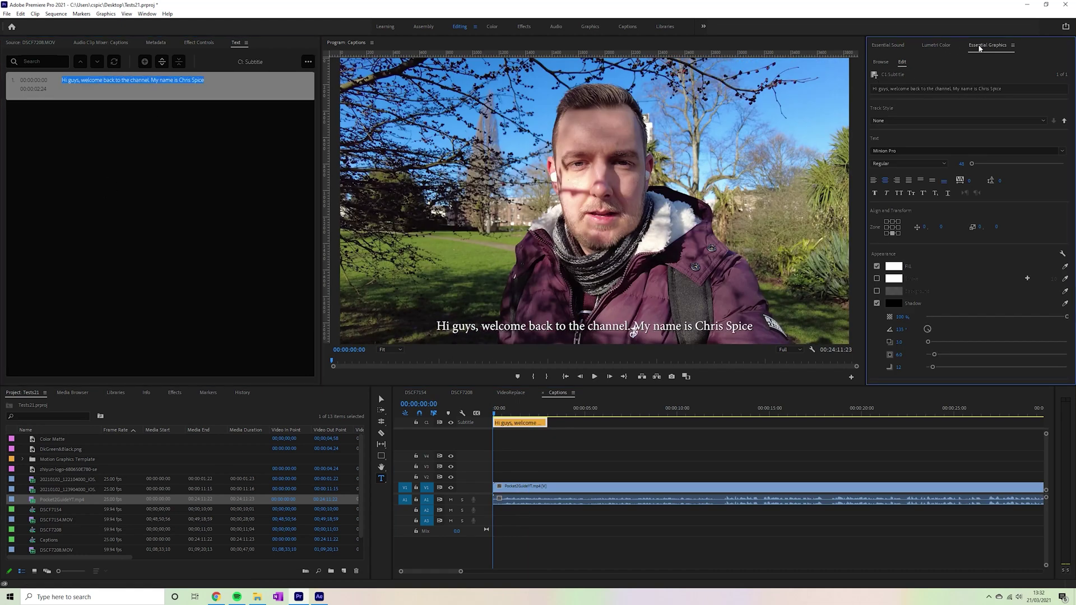
click(1062, 151)
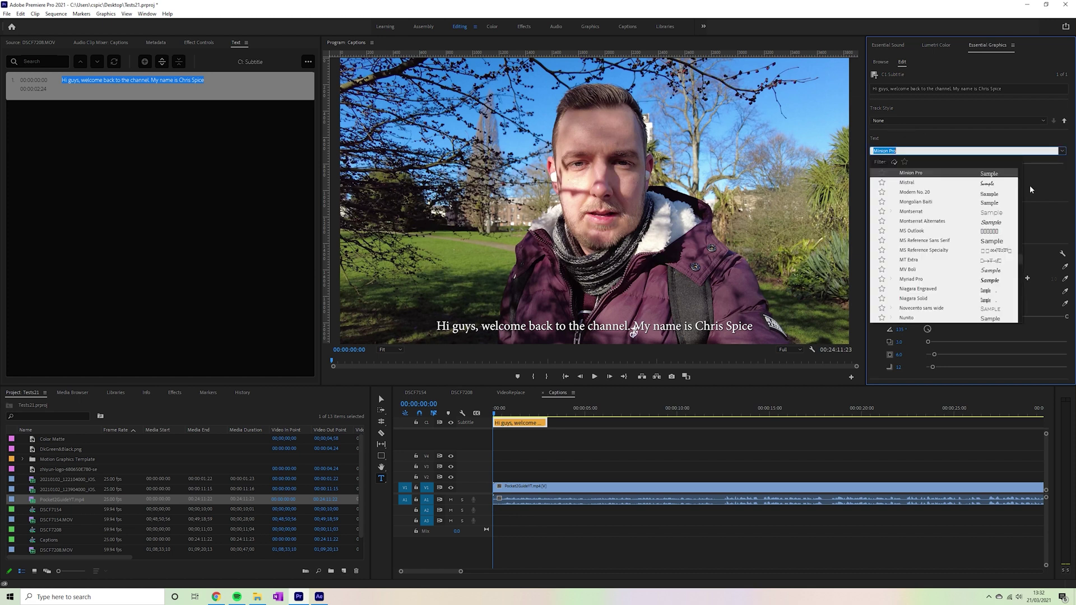
click(911, 212)
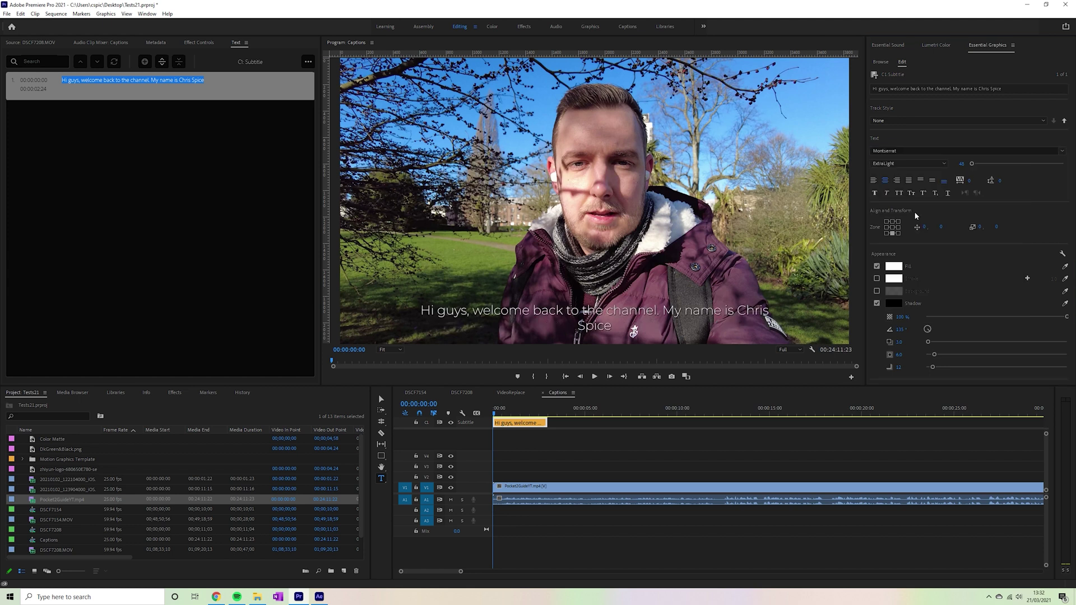
click(892, 234)
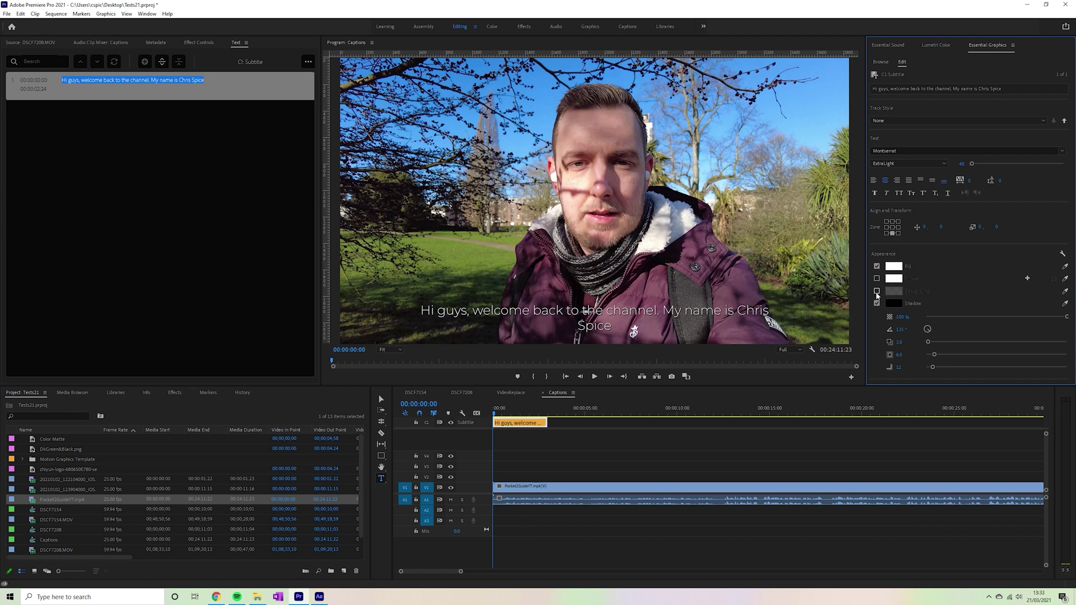
Step: Enable a background behind the caption and give it a darker, near-black colour
click(877, 292)
click(897, 290)
drag(437, 270, 437, 250)
click(623, 240)
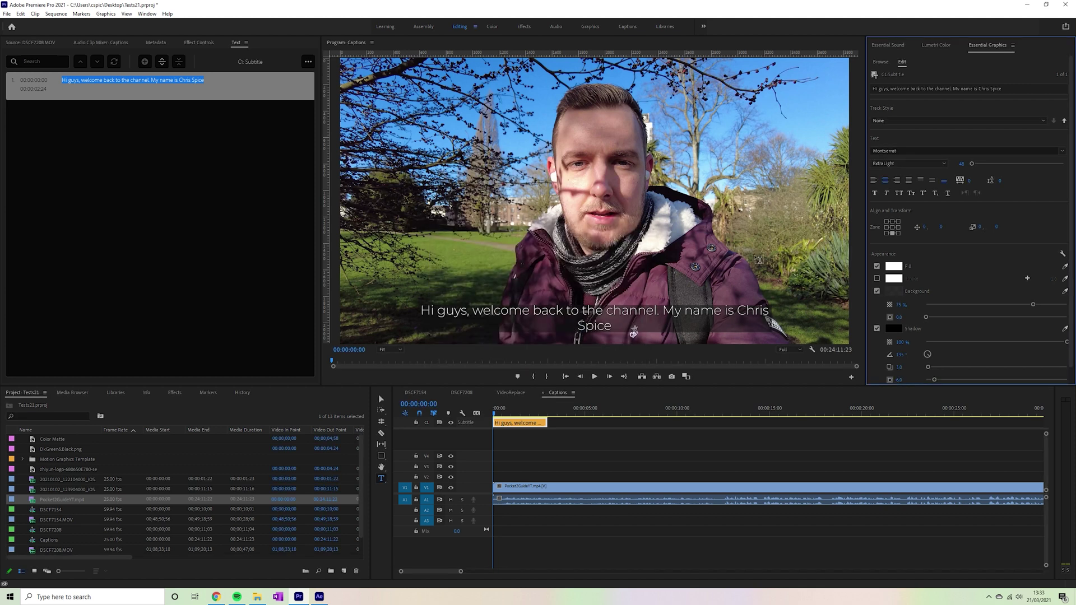
Step: Set the caption background's size to about 14.6 and its opacity to about 98%, and turn off the text shadow
scroll(956, 282, down, 1)
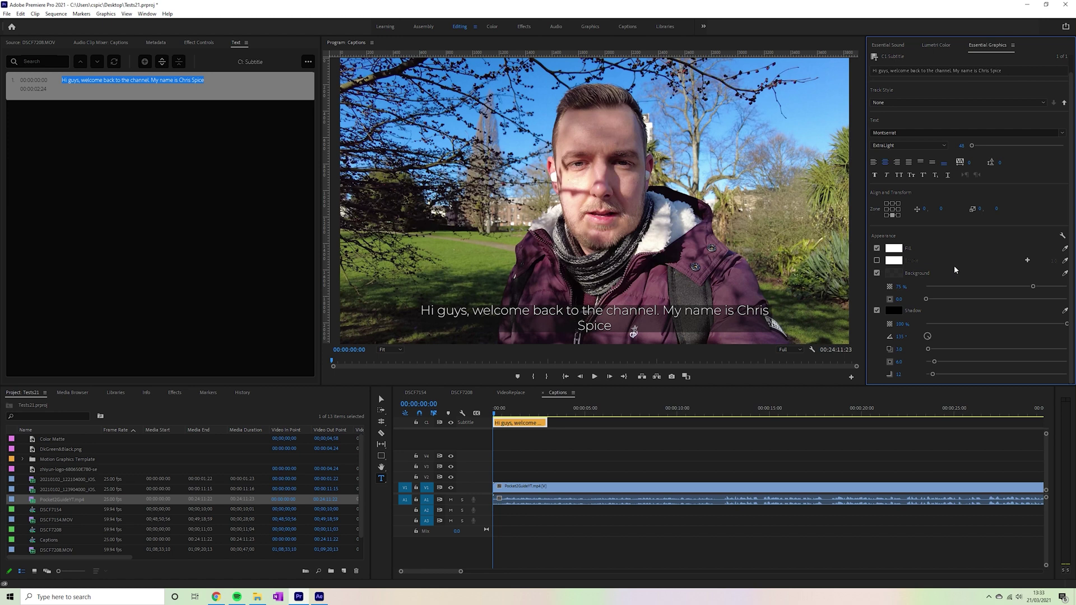
drag(926, 299, 946, 300)
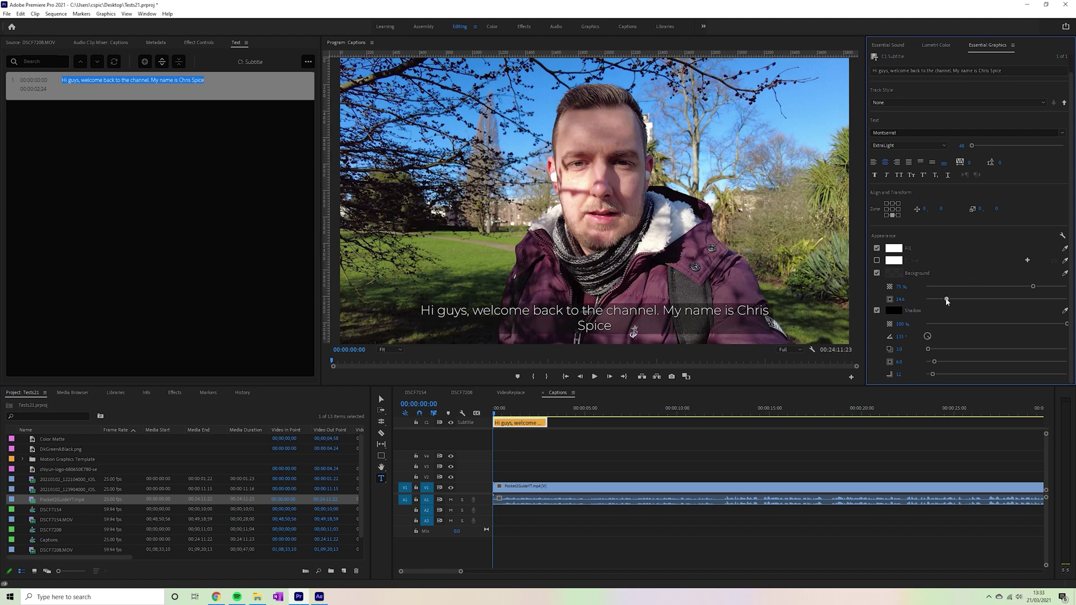
click(876, 311)
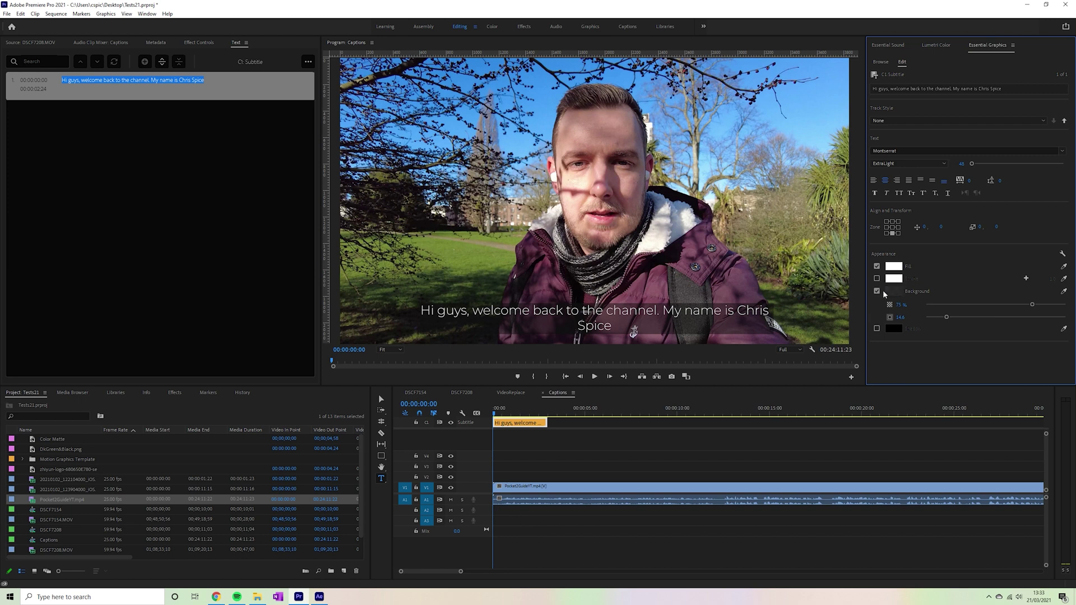
drag(1034, 302, 1064, 306)
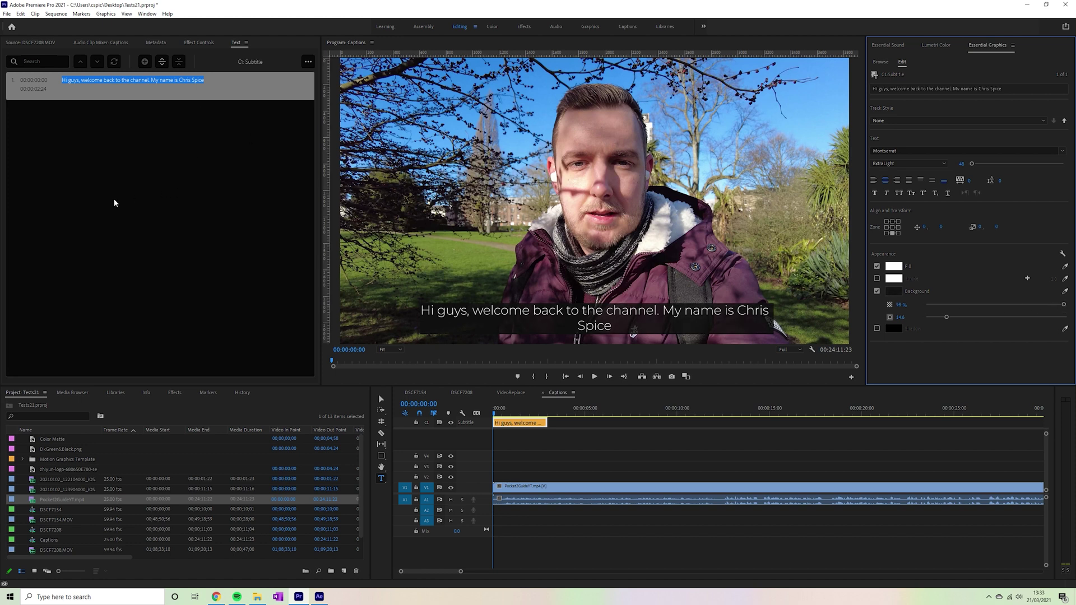
Step: Split the opening caption at 00:00:02:20 and extend the second segment to end at 00:00:05:00
click(516, 428)
key(space)
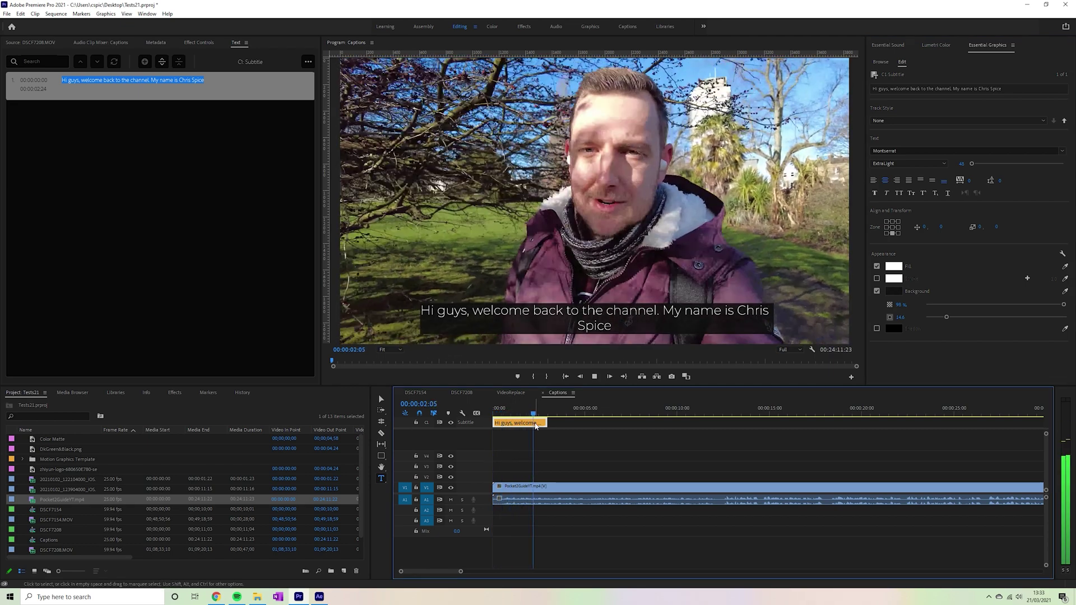
key(space)
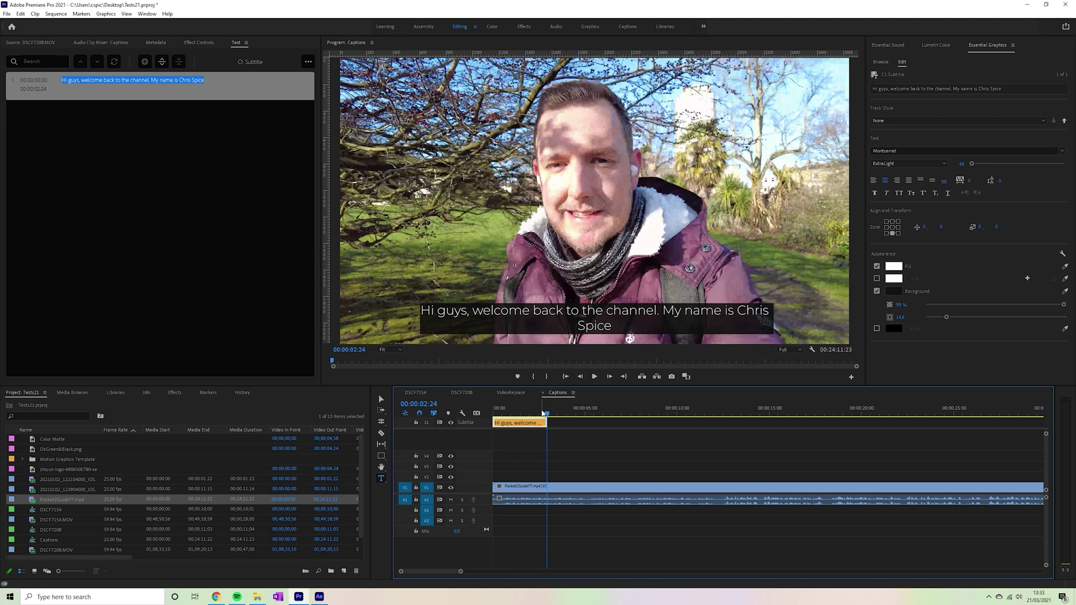
key(space)
click(546, 413)
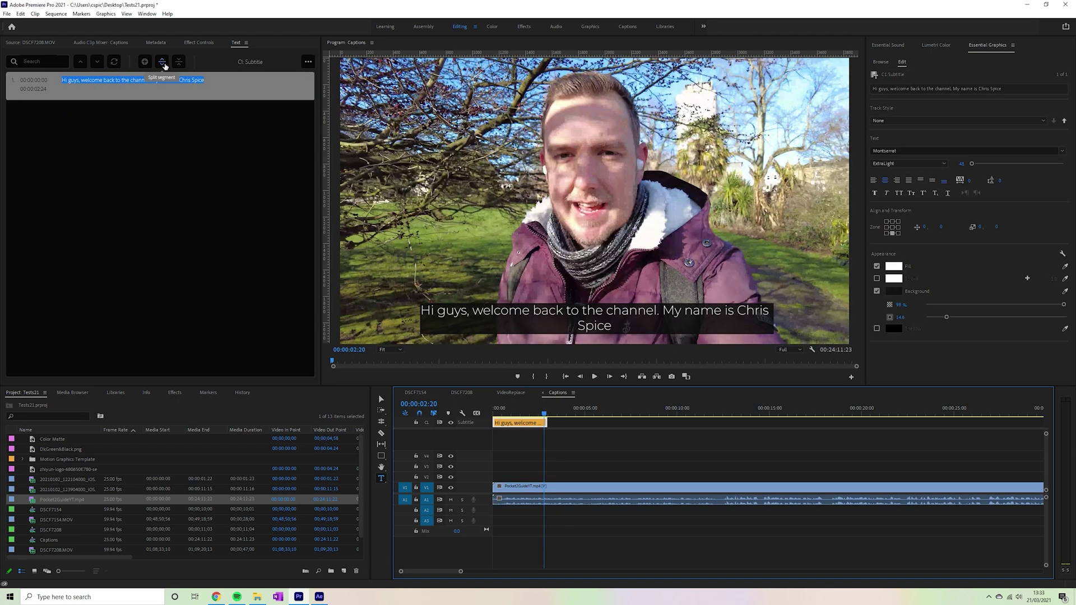
click(164, 67)
drag(521, 423, 584, 424)
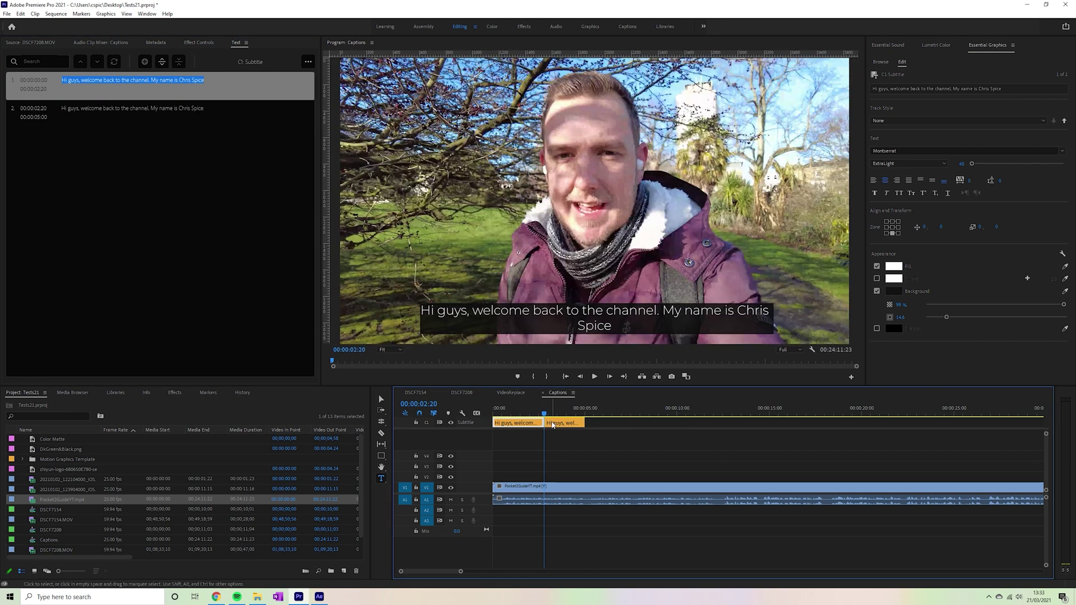
Step: Replace the second caption segment's text with "and this is a complete guide to the DJI Pocket 2"
click(552, 424)
double_click(118, 116)
click(222, 116)
triple_click(221, 115)
text(a)
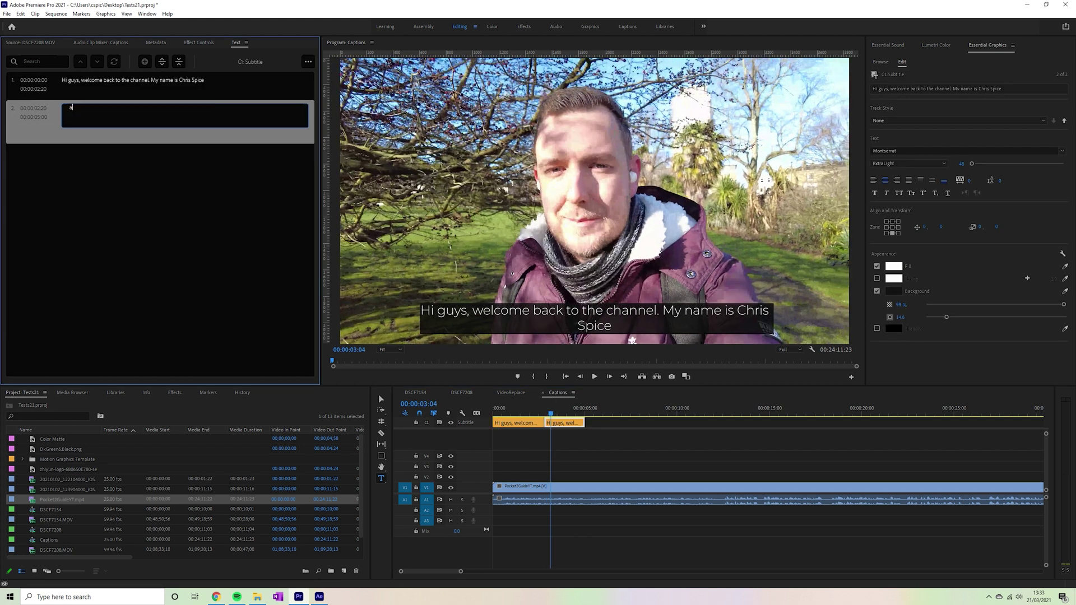
text(nd this is a comp)
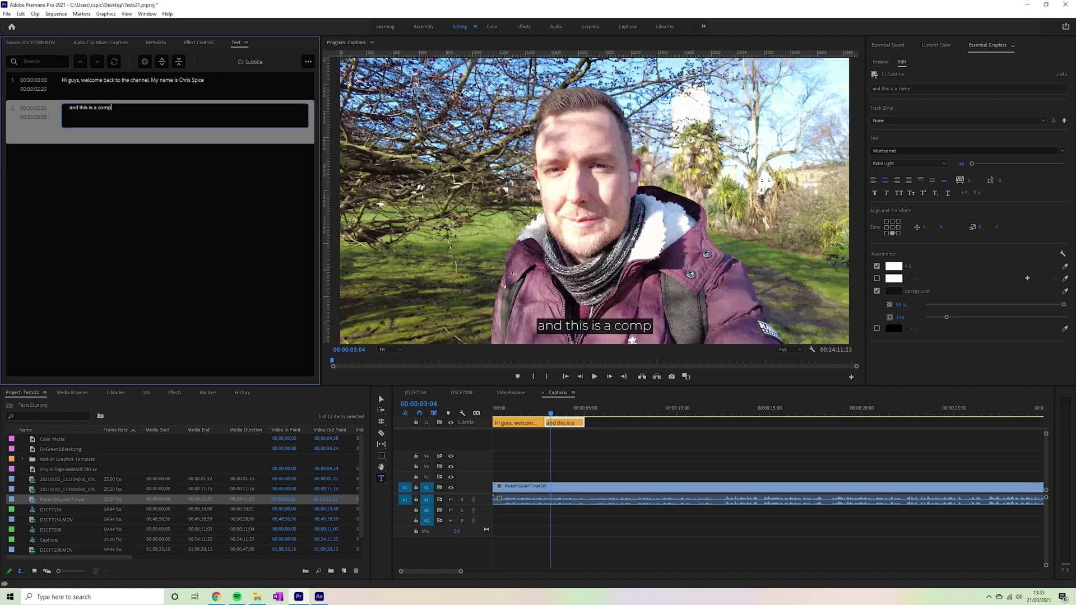
text(lete guide to the )
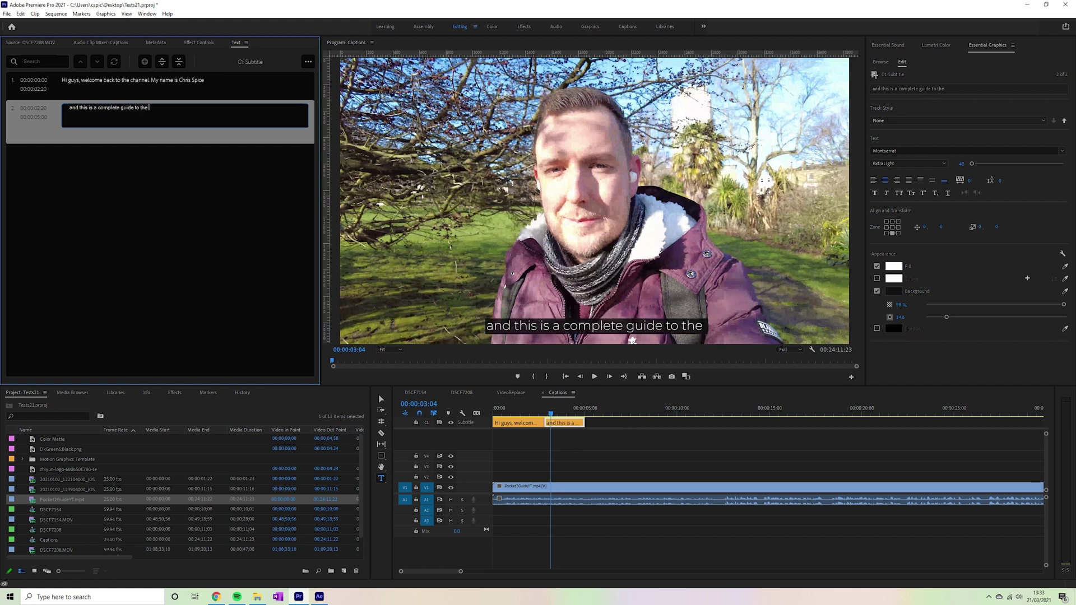
text(DJI Pocket 2)
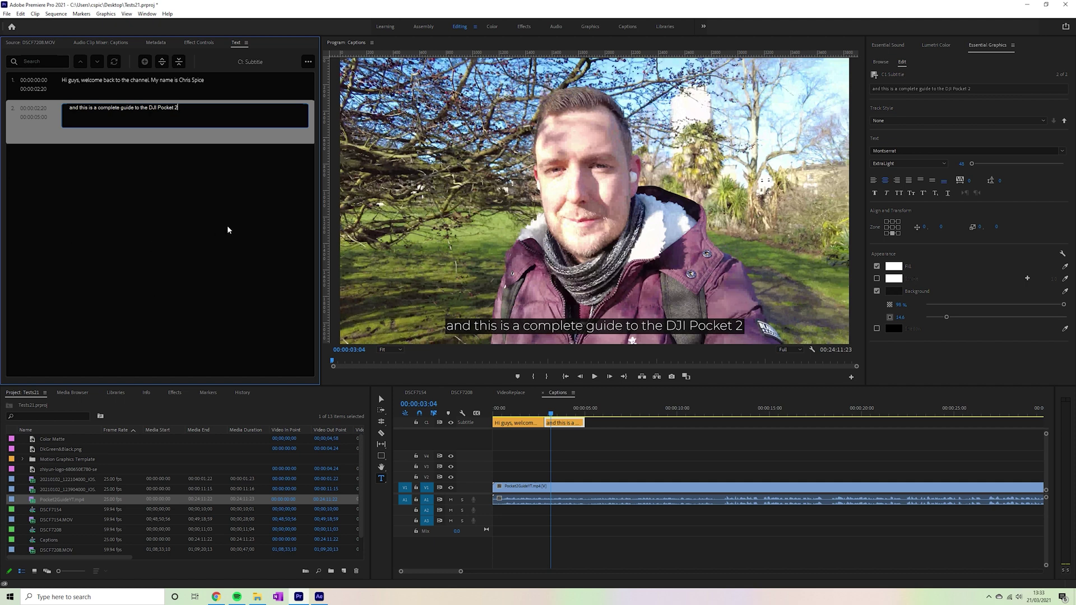
key(Escape)
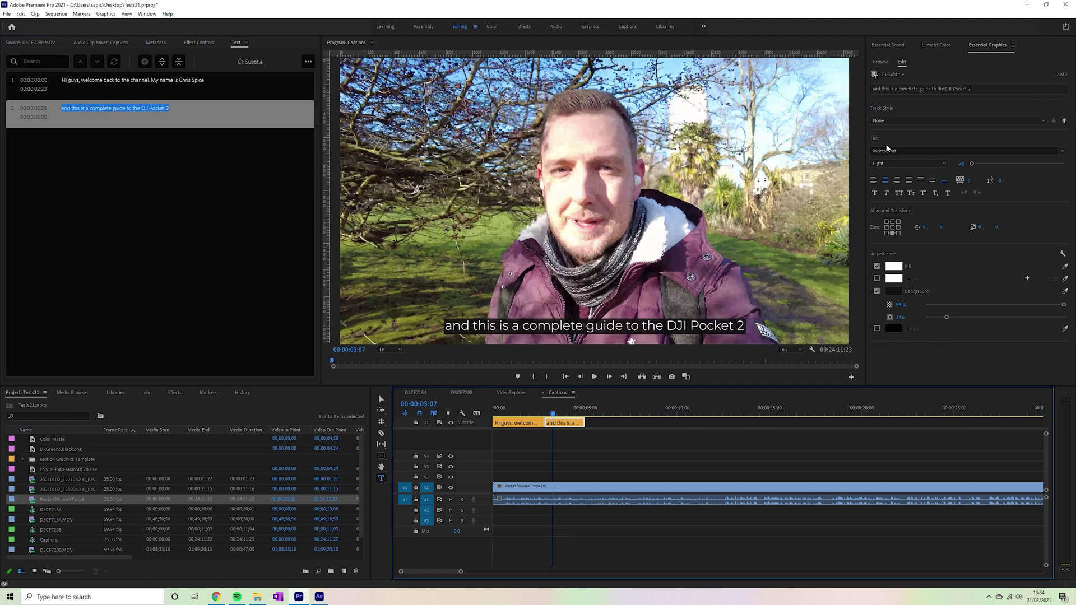
Step: Set the second caption's Montserrat font weight to Black and check it further along the timeline
click(922, 163)
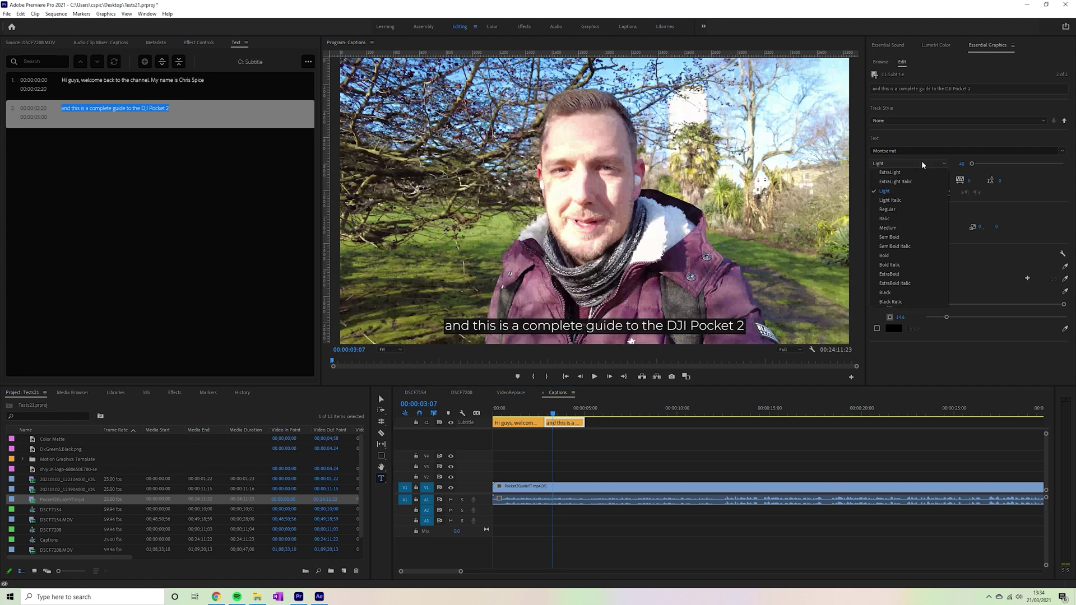
click(893, 290)
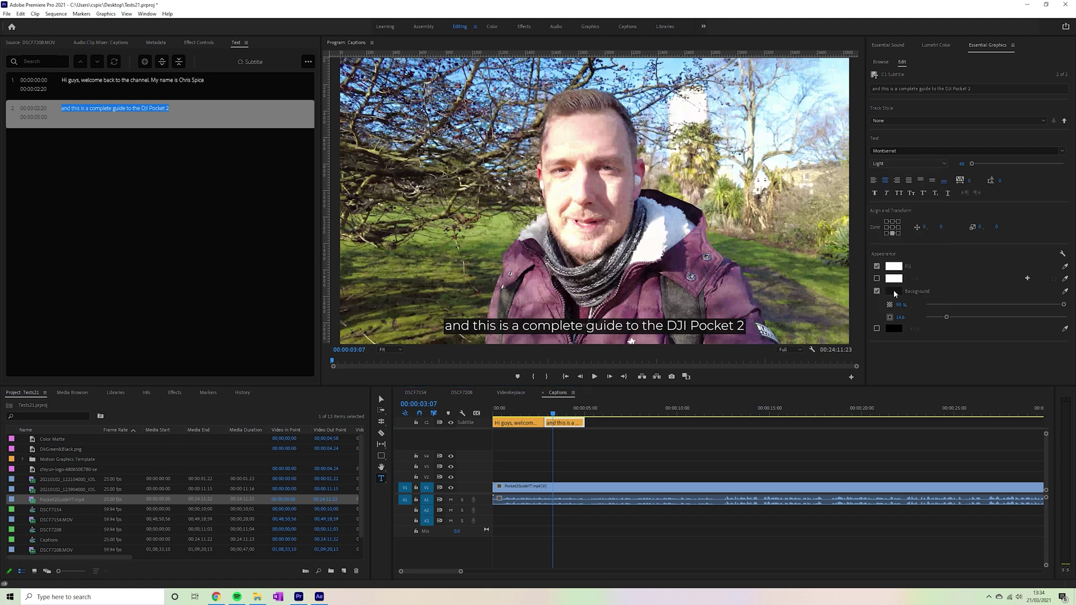
mouse_move(553, 409)
mouse_down()
mouse_move(533, 409)
mouse_move(552, 409)
mouse_up()
click(572, 409)
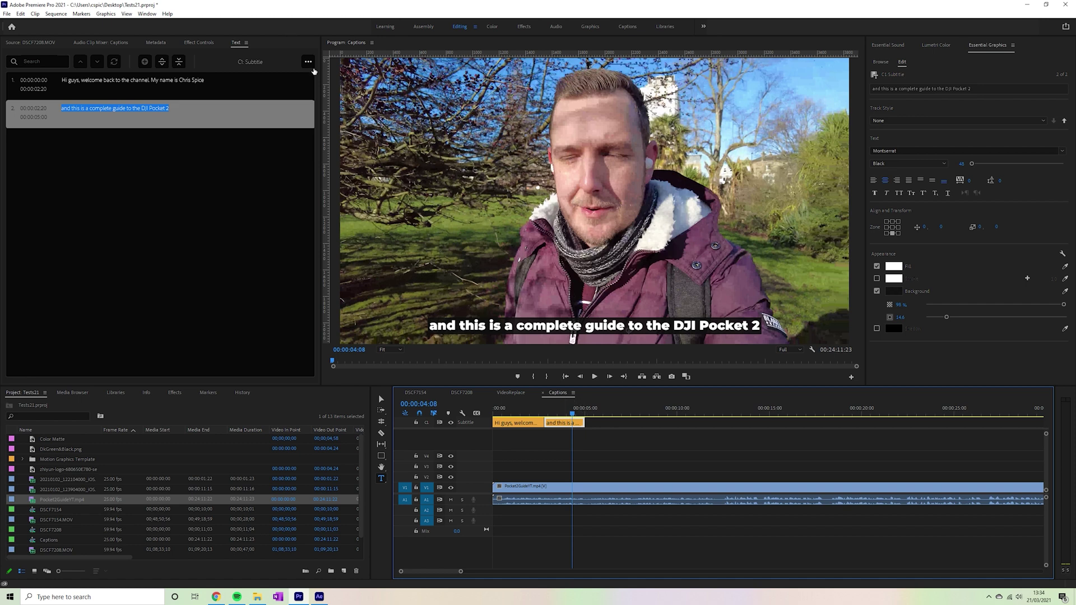
Step: Set the second caption's Montserrat font weight to Medium
click(913, 132)
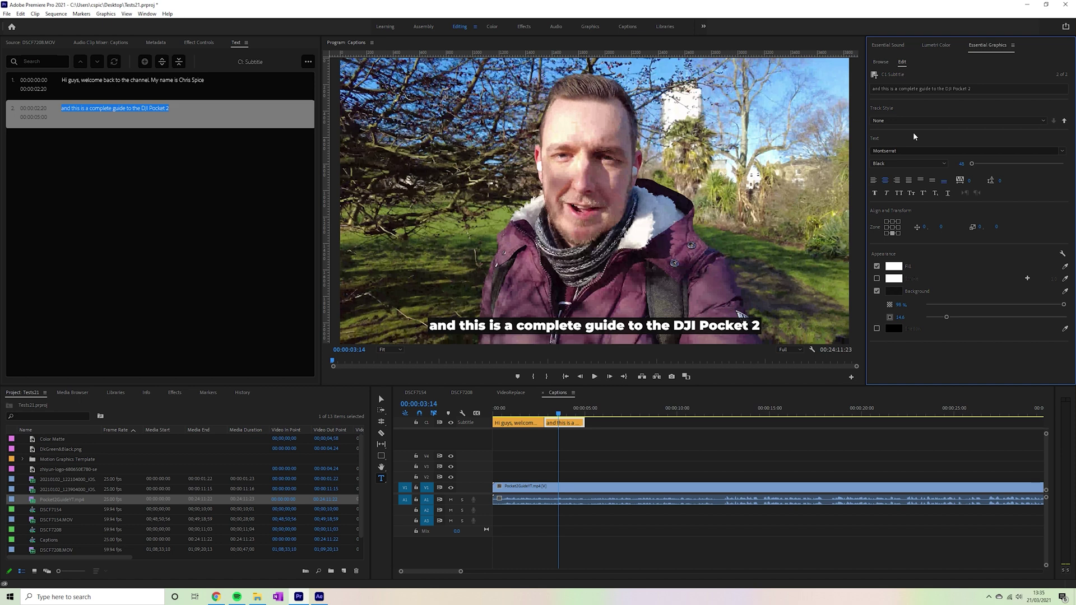
click(919, 164)
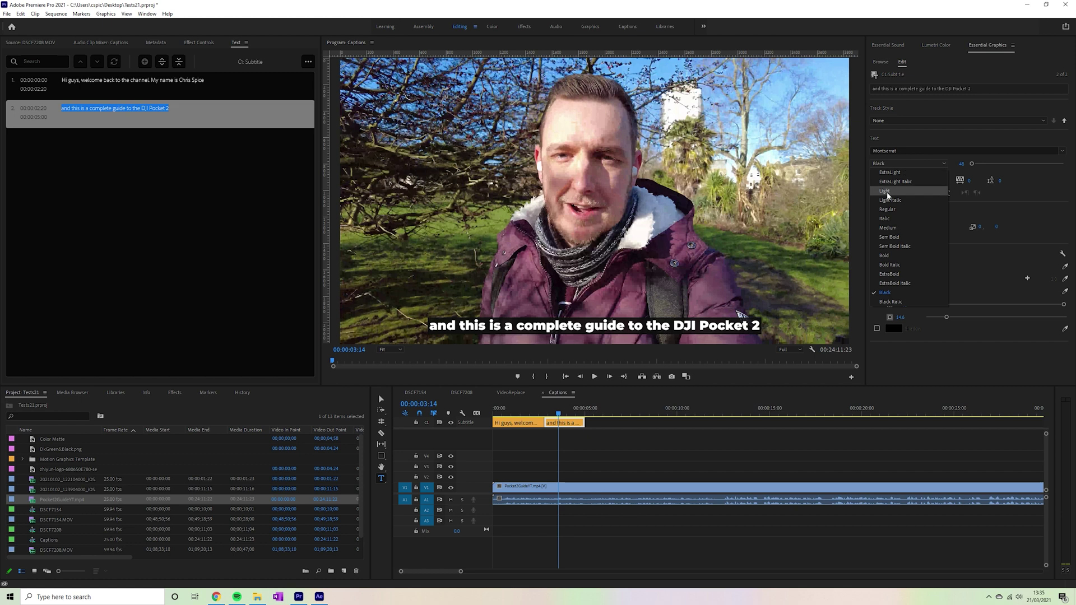
click(896, 228)
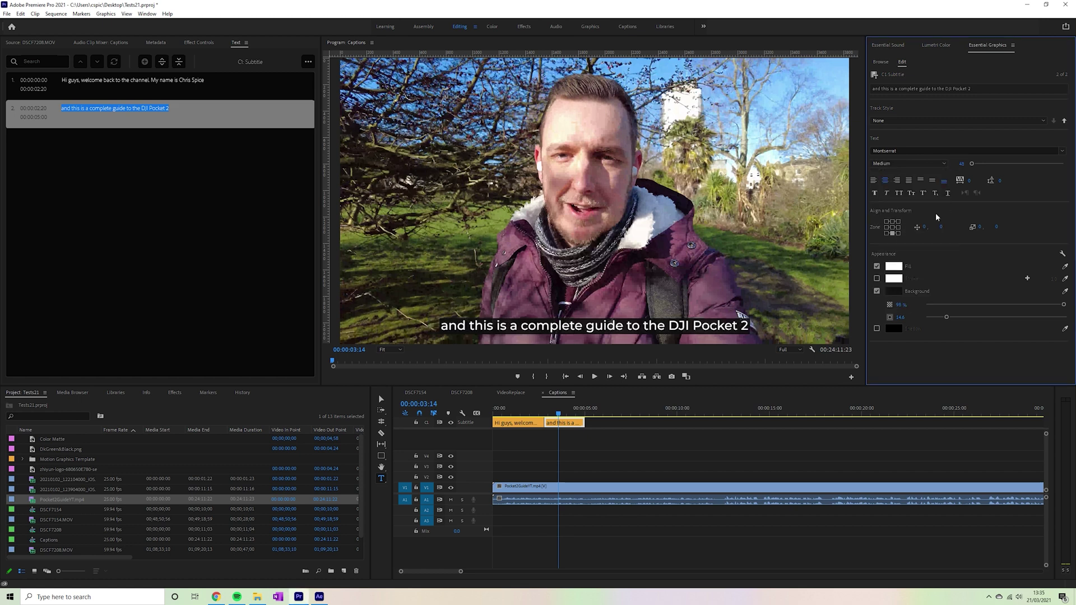
Step: Save the caption's current formatting as a new track style named "Generic Caption"
click(912, 119)
click(905, 129)
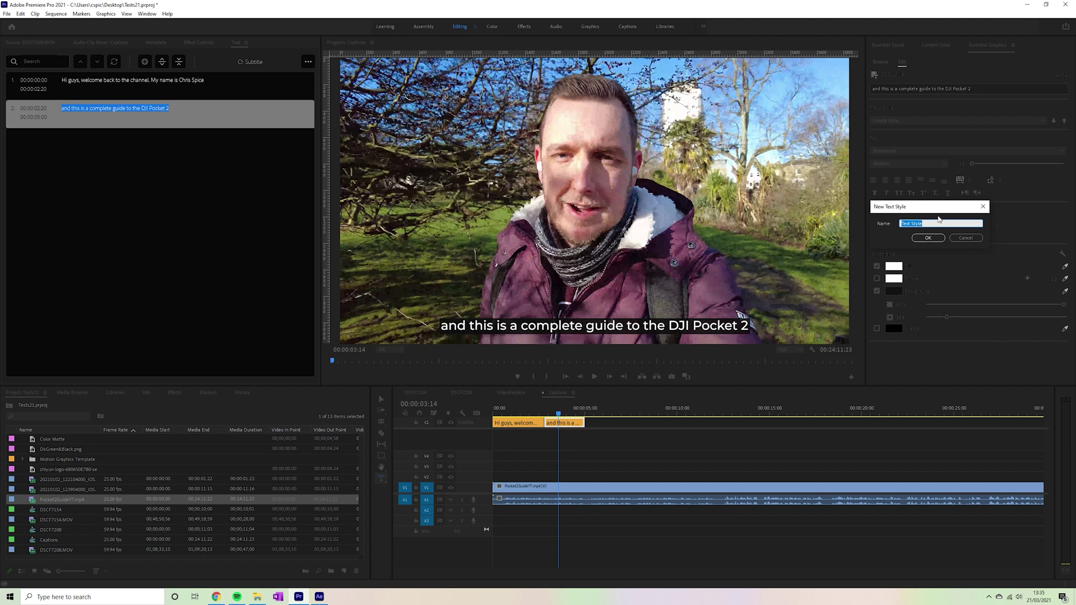
text(Gr)
key(Return)
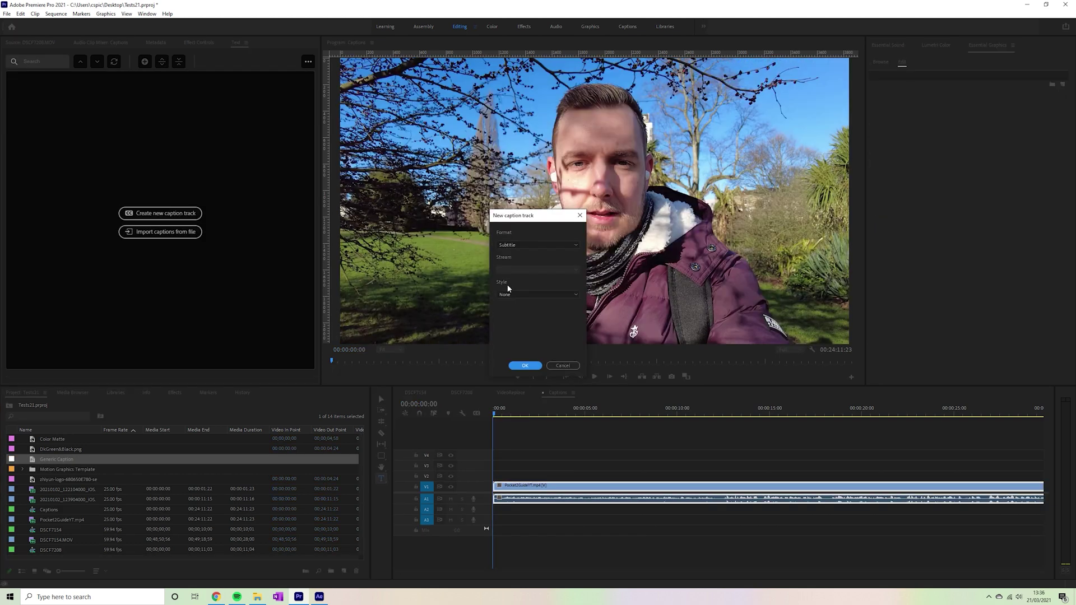
Step: Create a new Subtitle-format caption track that uses the Generic Caption style
click(508, 295)
click(511, 314)
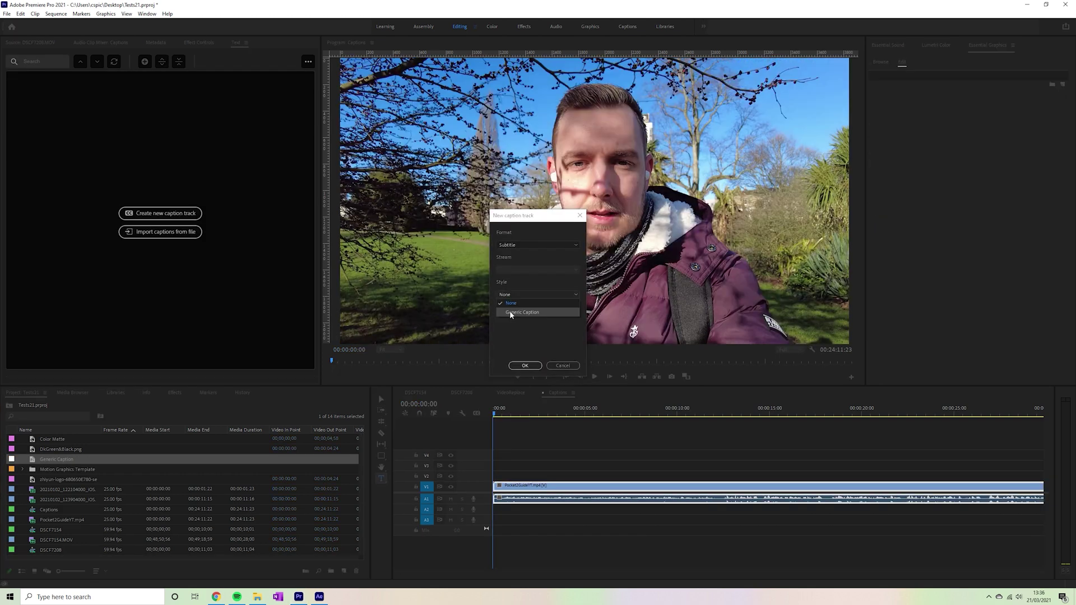
click(524, 365)
Step: Add a caption at the start of the new track reading "Hi guys welcome back to the channel"
click(146, 64)
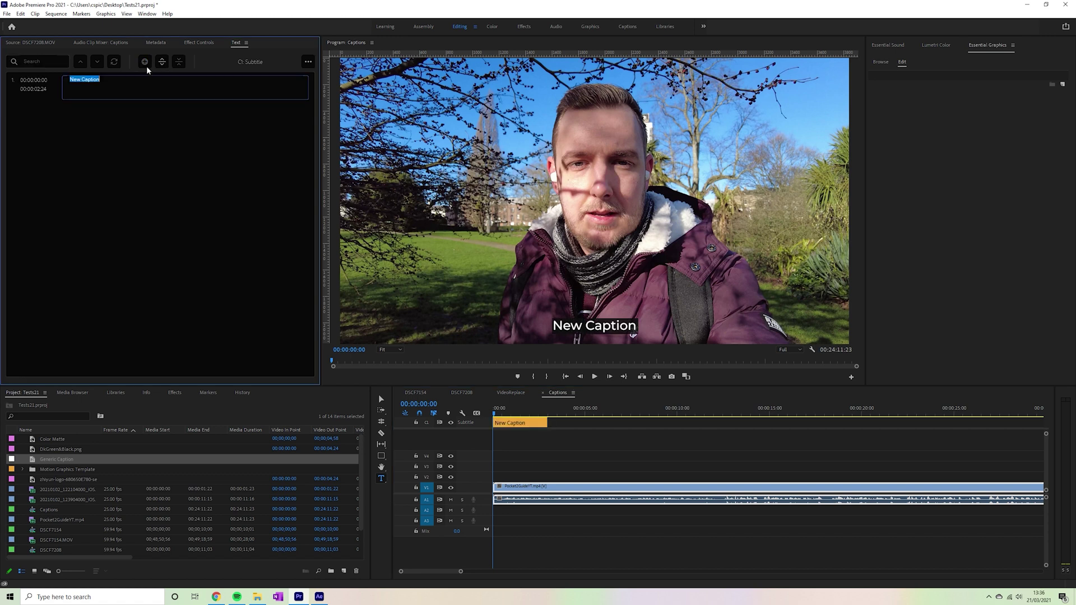
text(H)
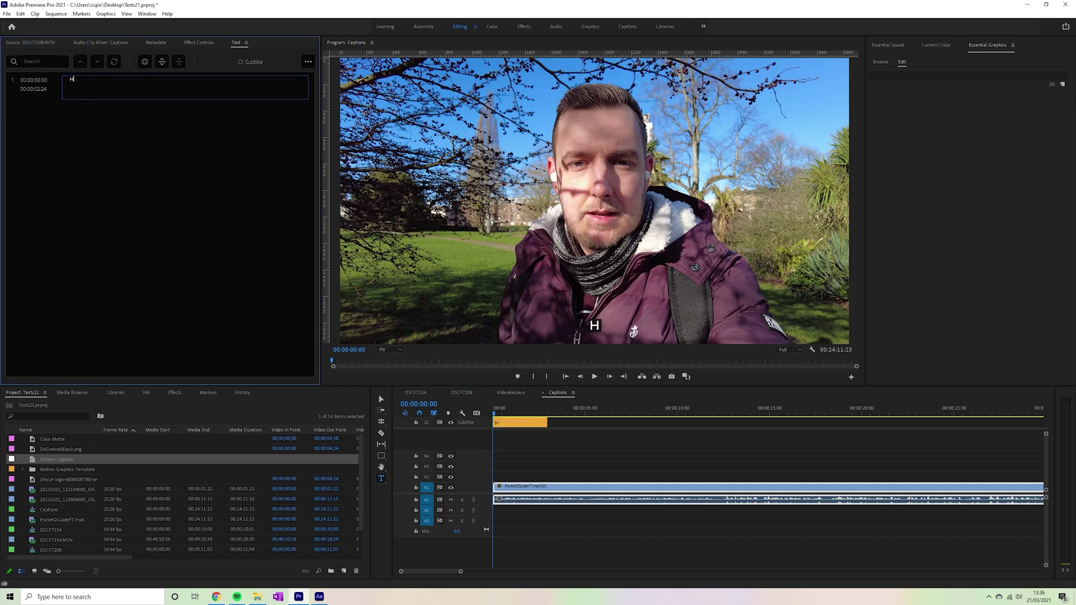
text(i guys welco)
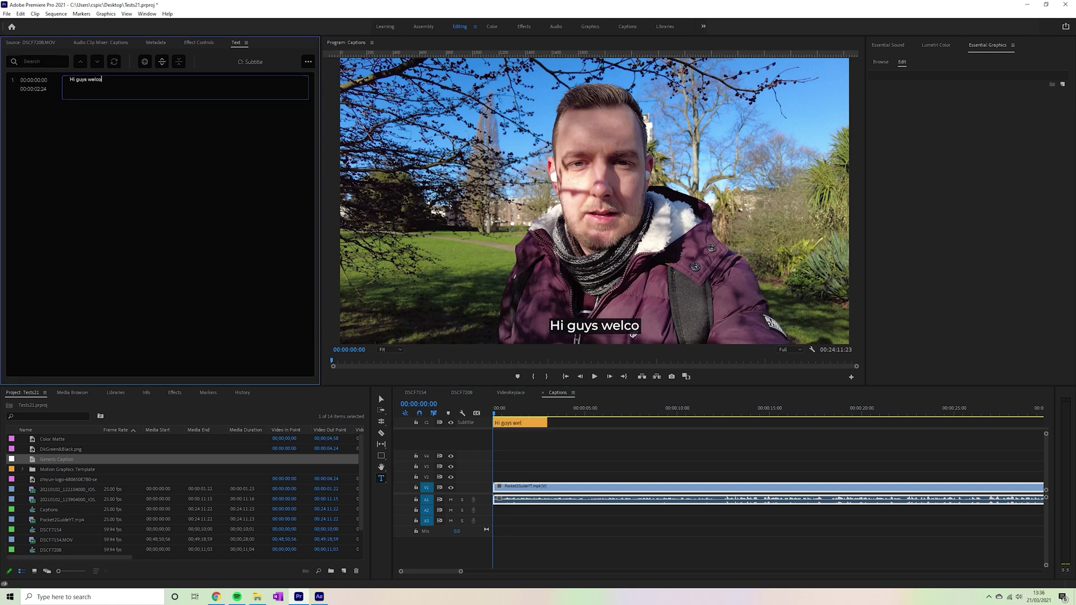
text(me back to the channel)
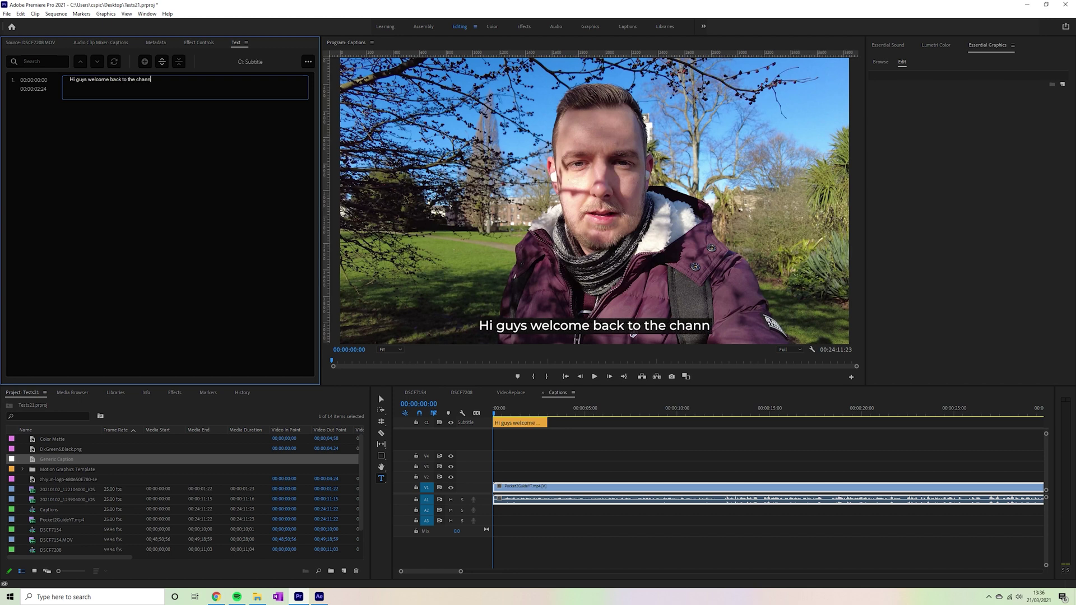